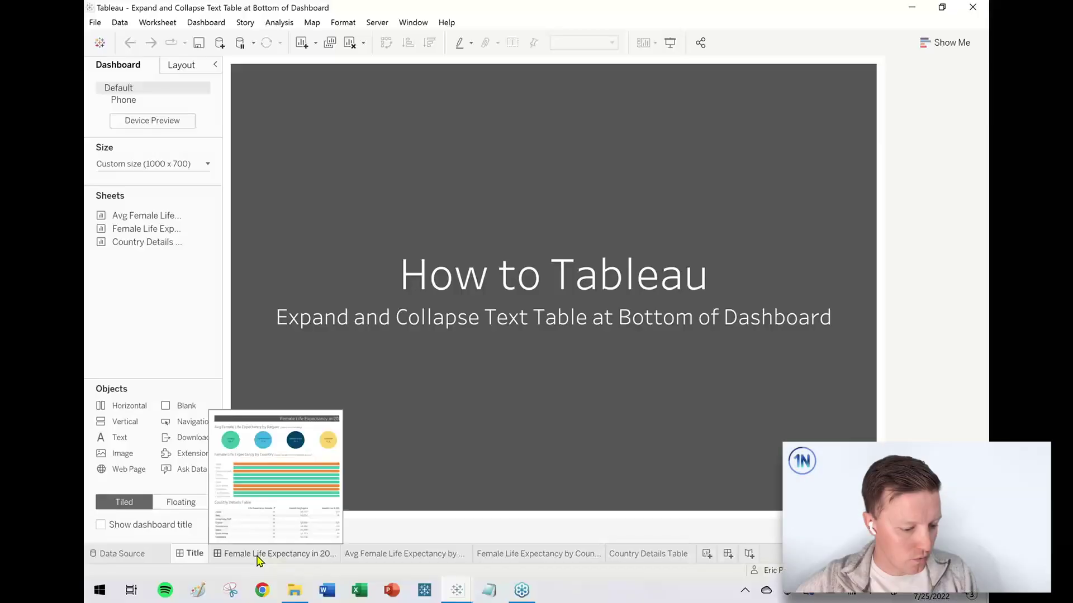
- Open the Female Life Expectancy in 2012 dashboard and examine its region circles, country bar chart and Country Details Table
{"action": "left_click", "coordinate": [257, 553]}
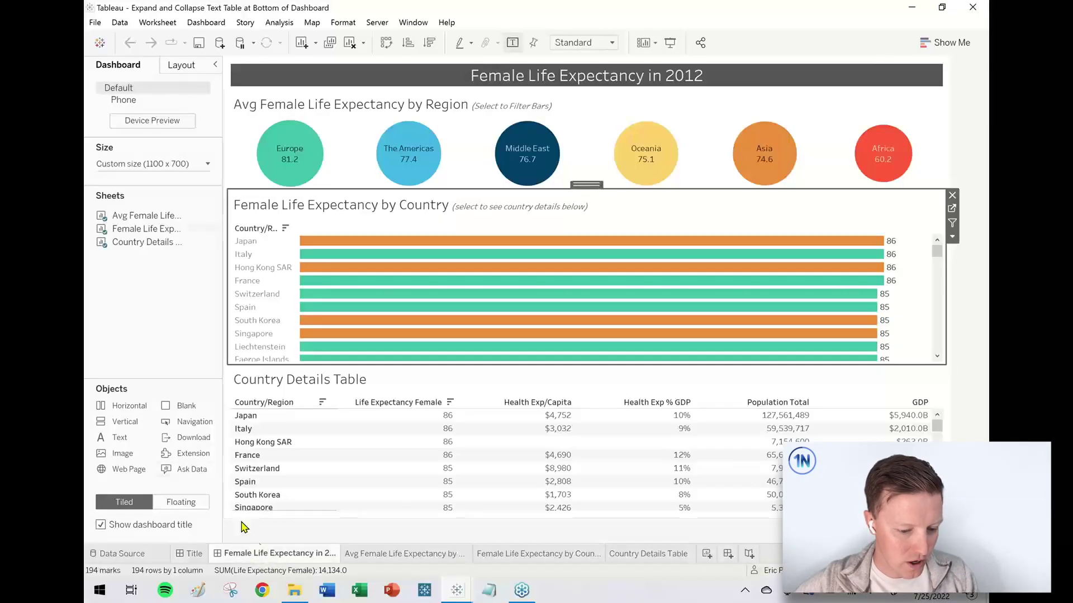
{"action": "left_click", "coordinate": [153, 340]}
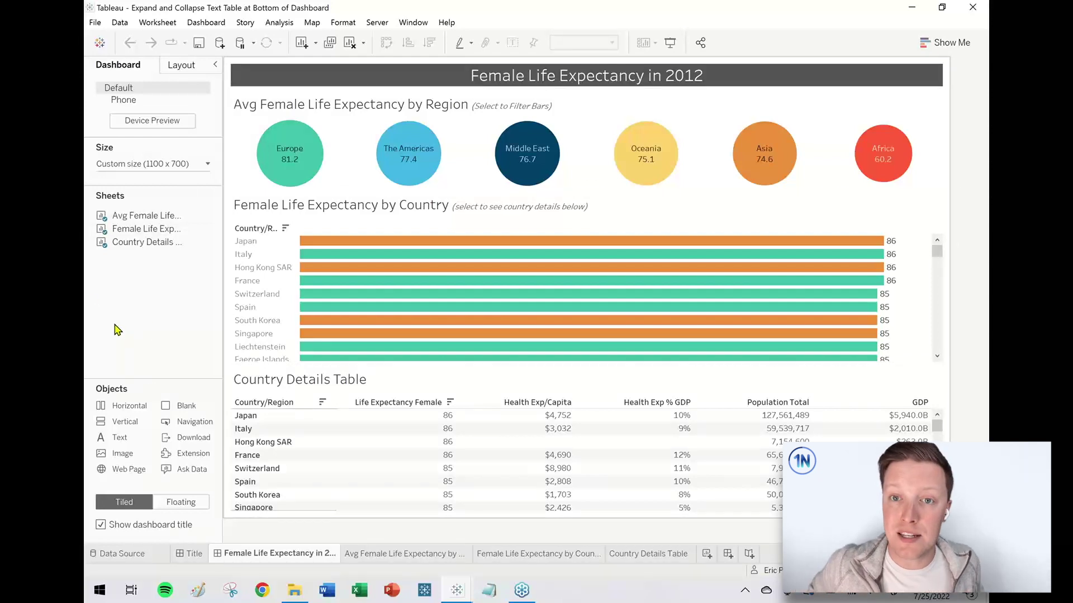
{"action": "left_click", "coordinate": [304, 110]}
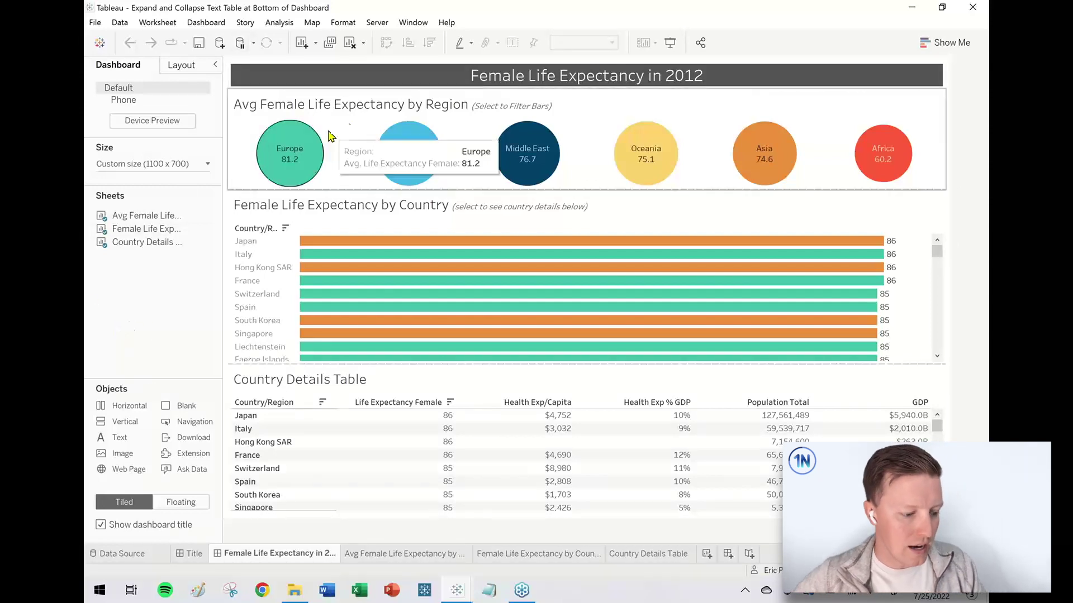
{"action": "left_click", "coordinate": [672, 215]}
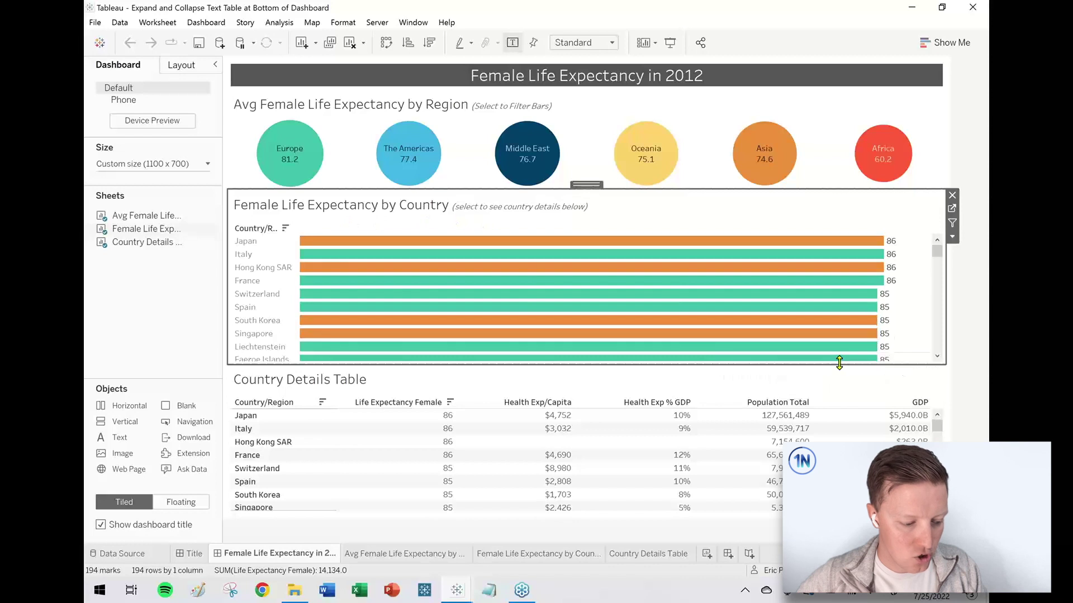
{"action": "left_click", "coordinate": [869, 379]}
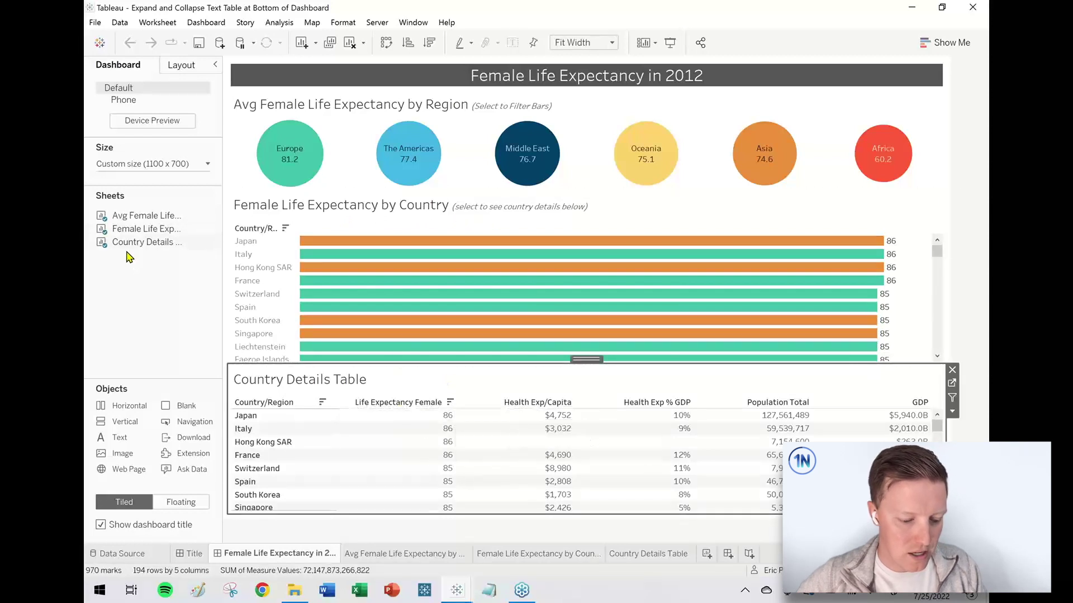
{"action": "mouse_move", "coordinate": [124, 233]}
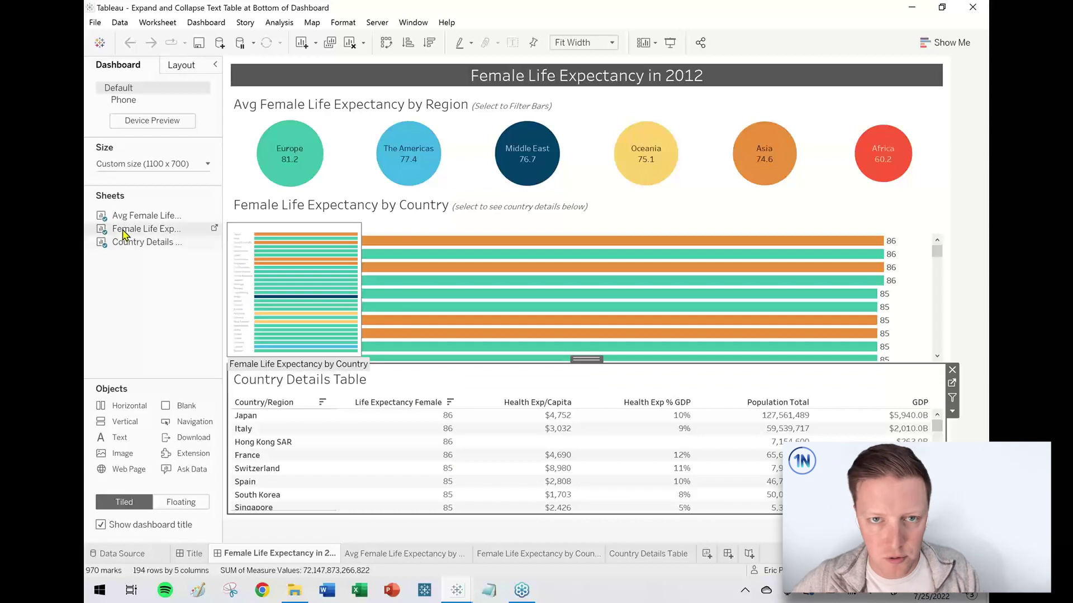
{"action": "left_click", "coordinate": [971, 125]}
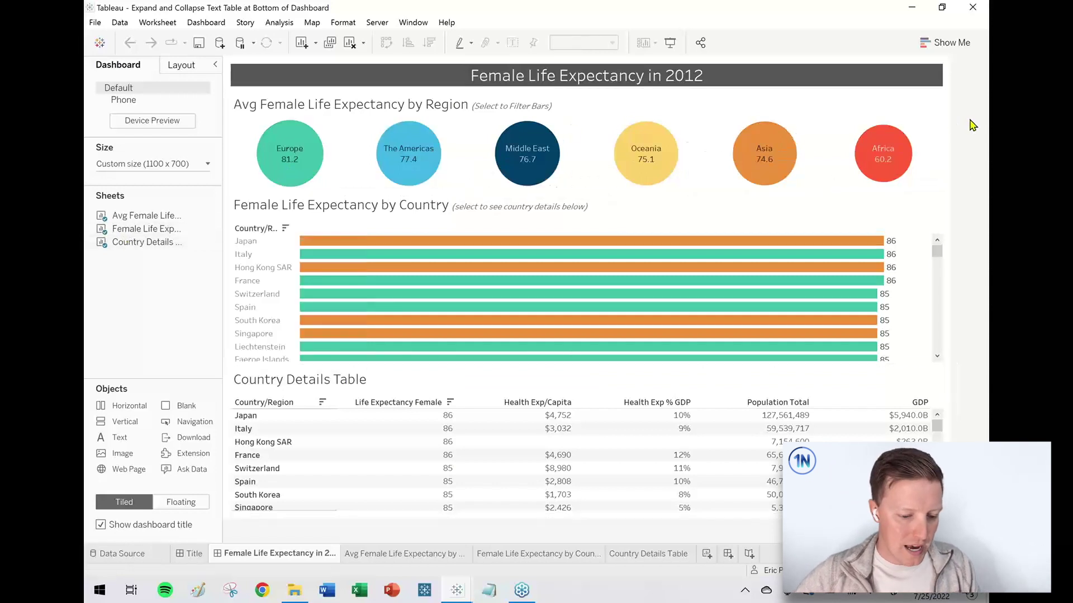
- Test the region filter by selecting Europe, The Americas, and both circles together, clearing the selection each time
{"action": "left_click", "coordinate": [307, 147]}
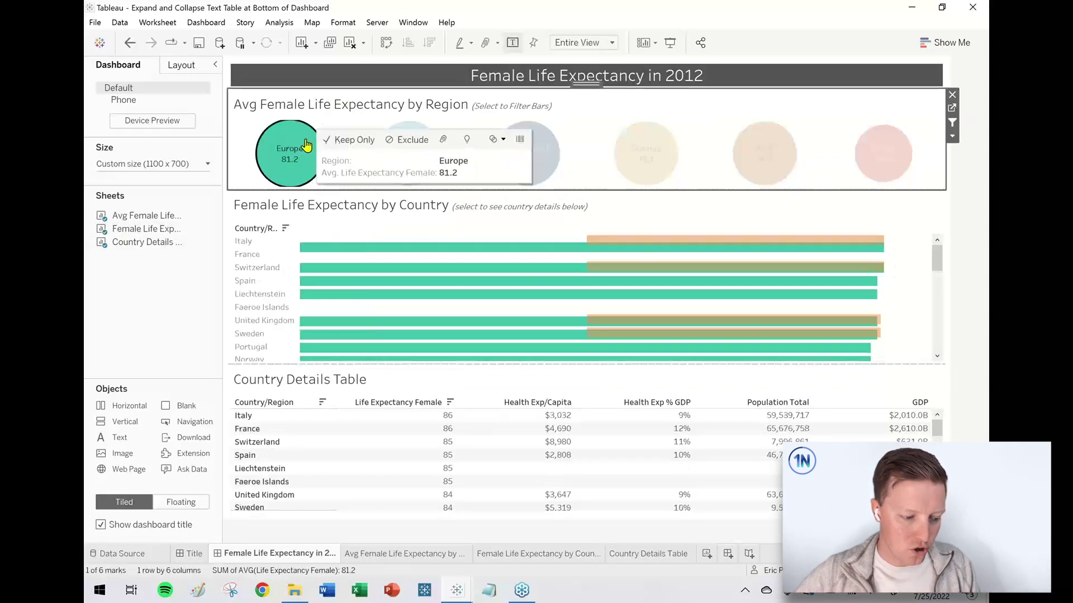
{"action": "left_click", "coordinate": [306, 146]}
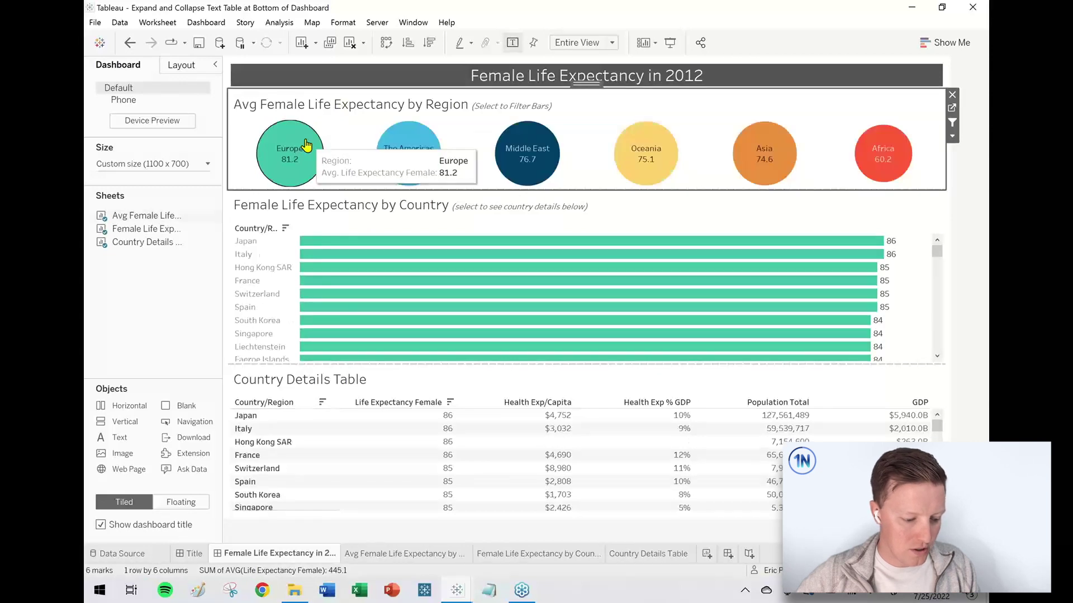
{"action": "left_click", "coordinate": [431, 134]}
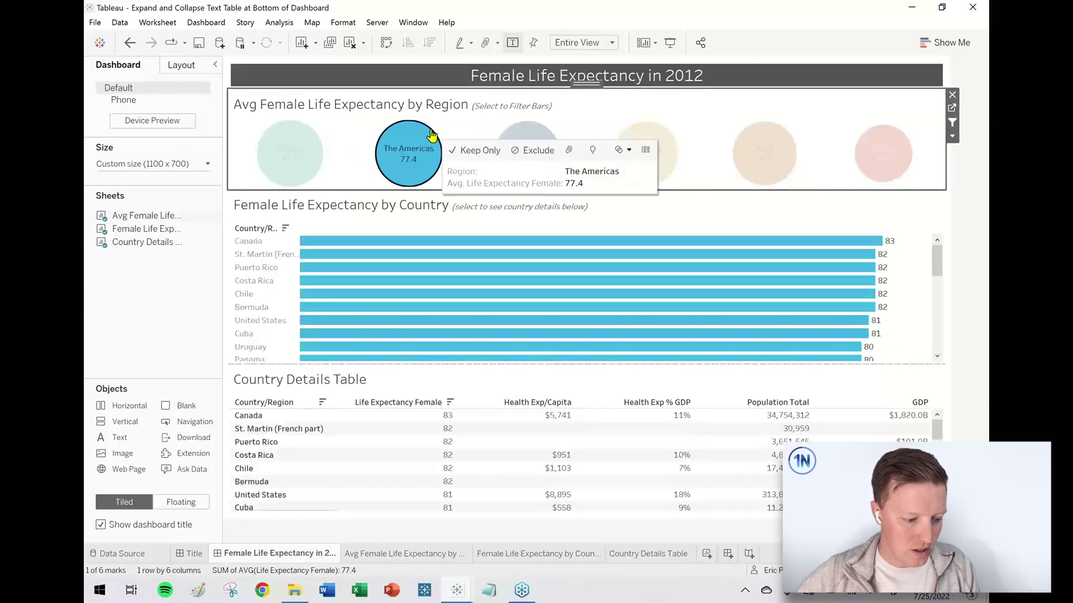
{"action": "left_click", "coordinate": [419, 141]}
{"action": "left_click_drag", "start_coordinate": [271, 124], "coordinate": [405, 182]}
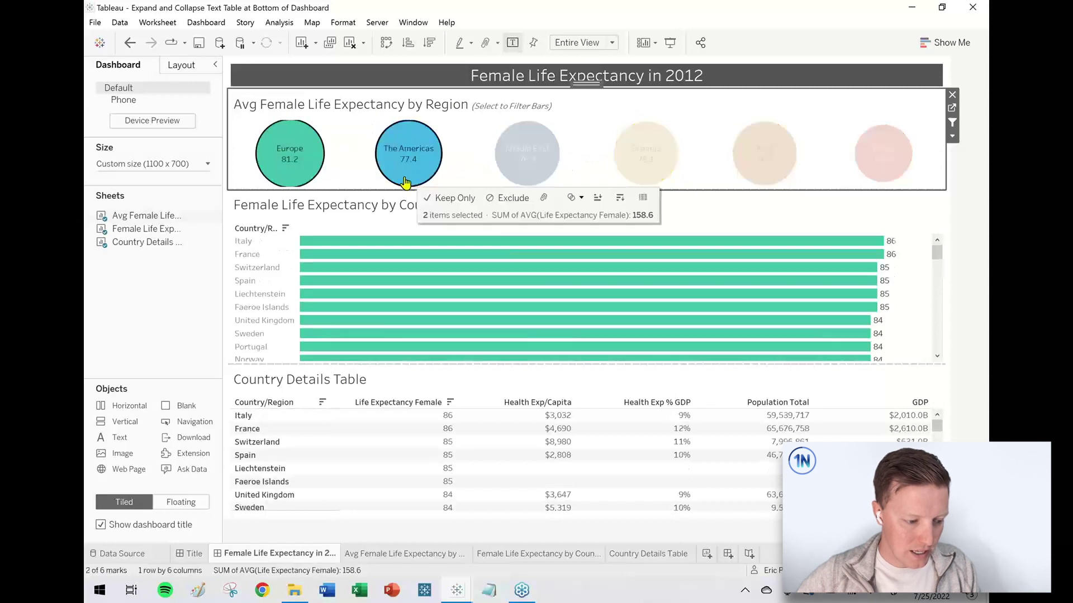
{"action": "left_click", "coordinate": [348, 140]}
- Check whether selecting the Japan bar or the bars from Japan to France filters the Country Details Table, and clear the selection
{"action": "left_click", "coordinate": [365, 241]}
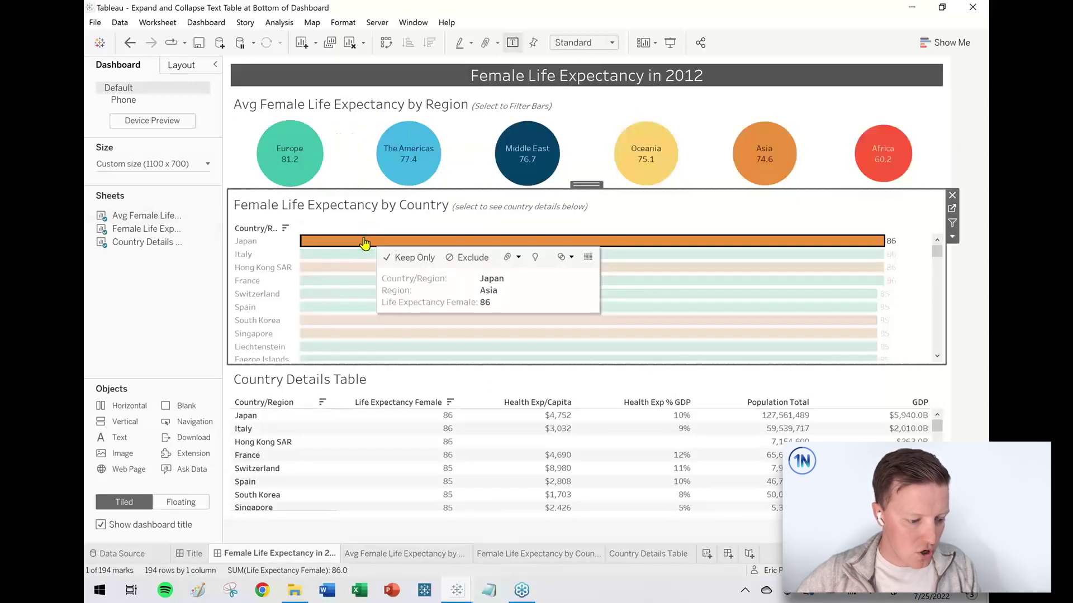
{"action": "left_click", "coordinate": [365, 241]}
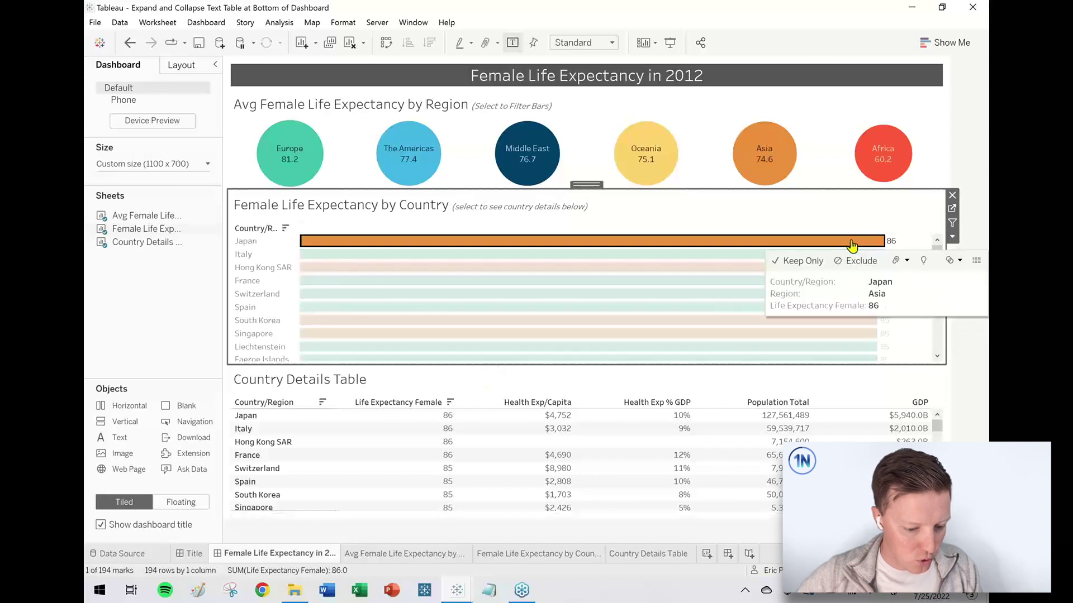
{"action": "left_click_drag", "start_coordinate": [882, 247], "coordinate": [814, 282]}
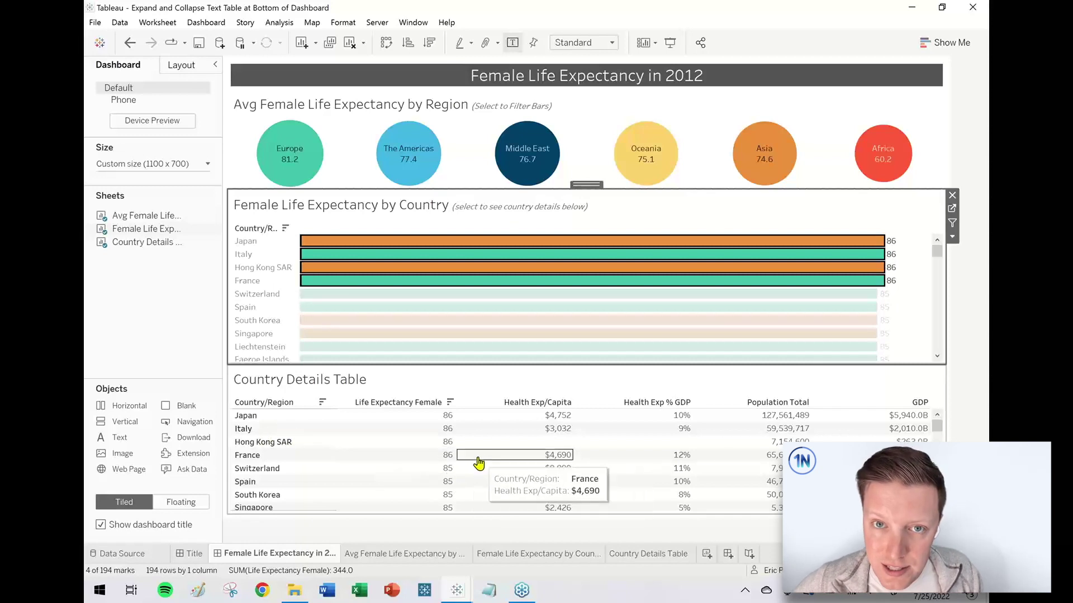
{"action": "left_click", "coordinate": [876, 244]}
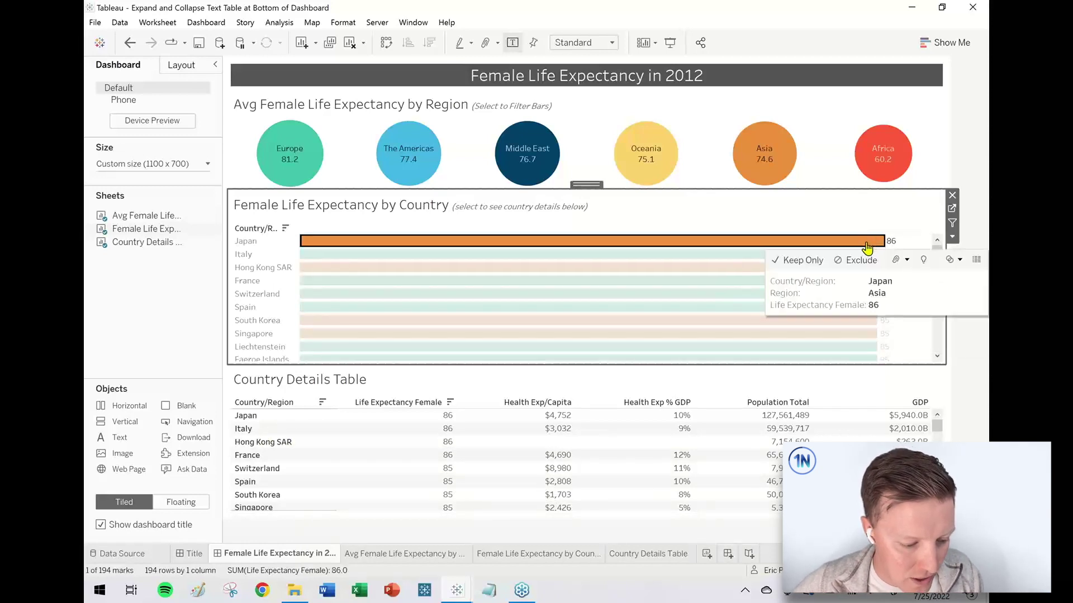
{"action": "left_click", "coordinate": [877, 246]}
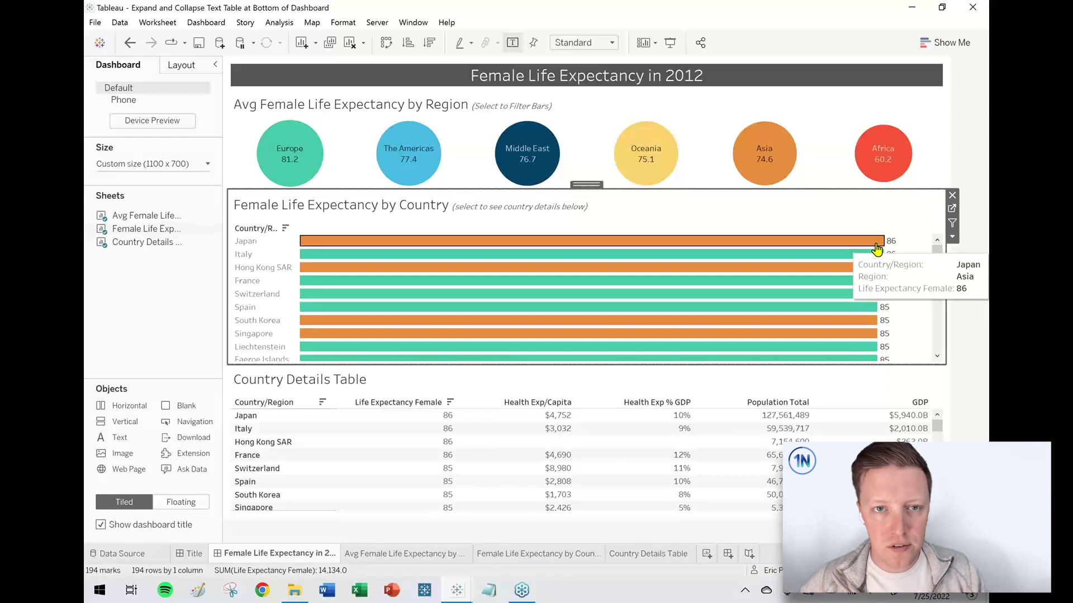
- Try enlarging the country bar chart downward over the Country Details Table, and undo the resize
{"action": "left_click_drag", "start_coordinate": [895, 364], "coordinate": [894, 480]}
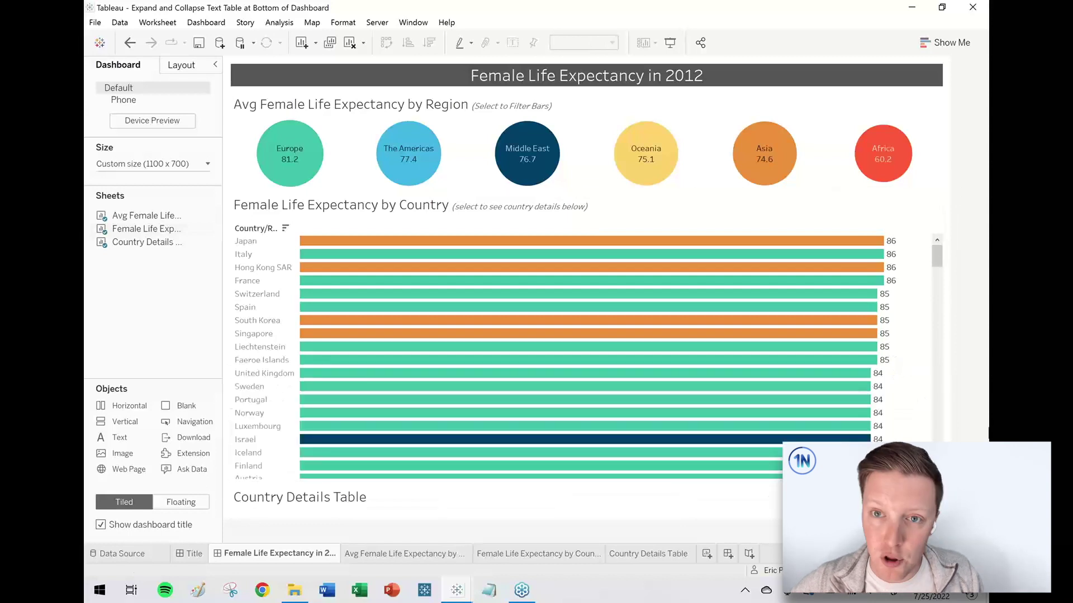
{"action": "key", "text": "ctrl+z"}
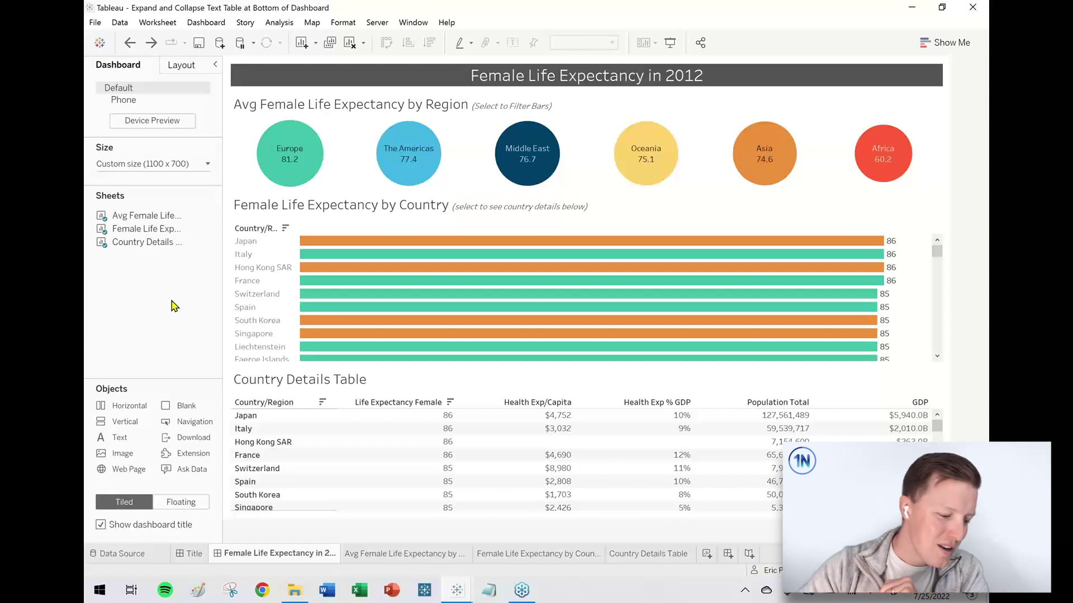
- Add a dashboard filter action named "Bars to Text Table Filter"
{"action": "left_click", "coordinate": [214, 25]}
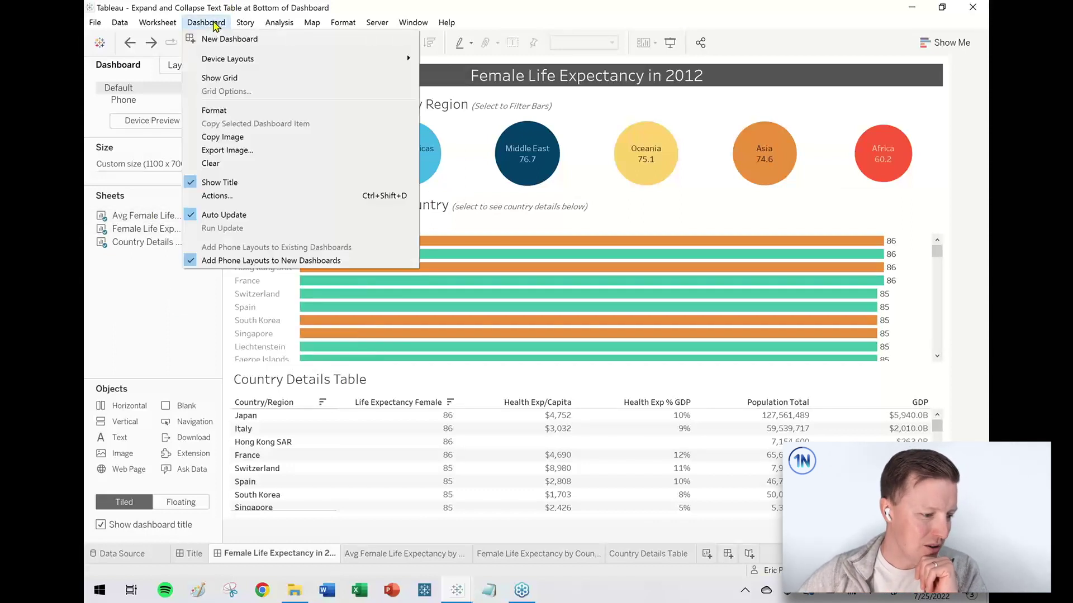
{"action": "left_click", "coordinate": [214, 25]}
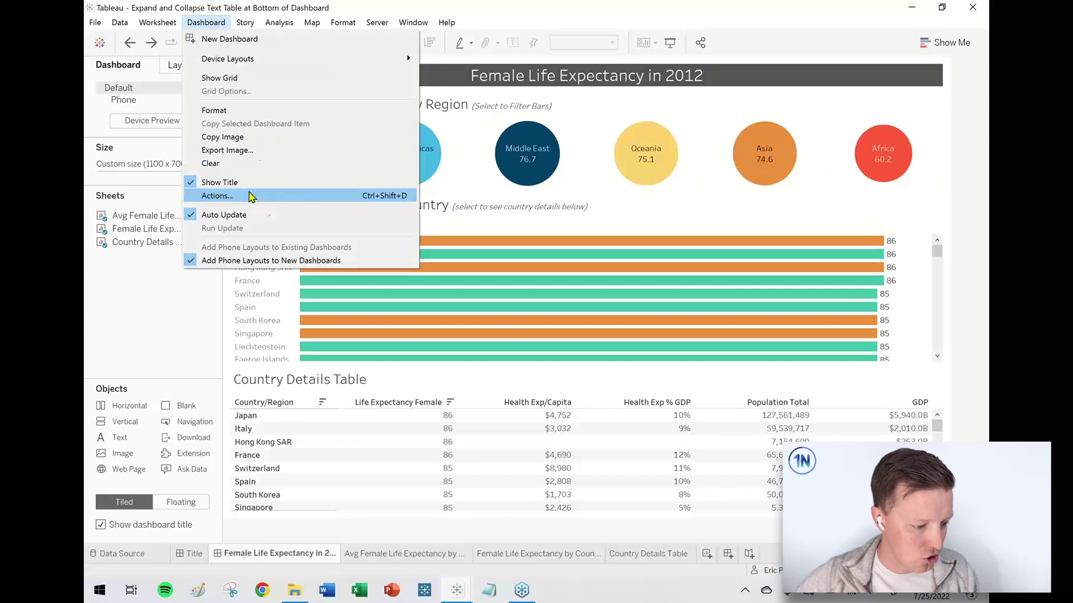
{"action": "left_click", "coordinate": [250, 196]}
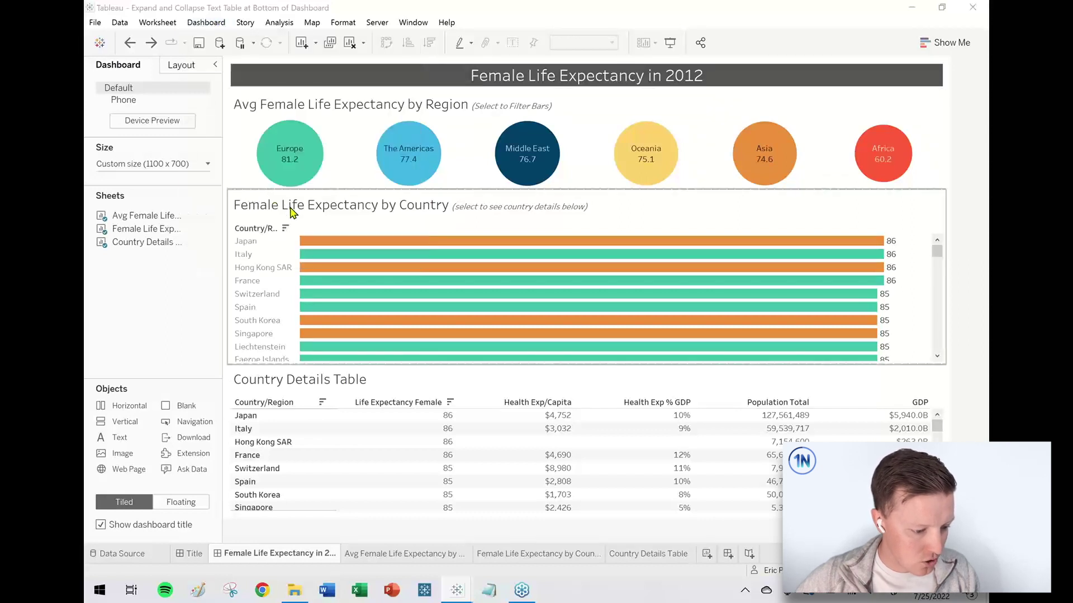
{"action": "left_click", "coordinate": [445, 268]}
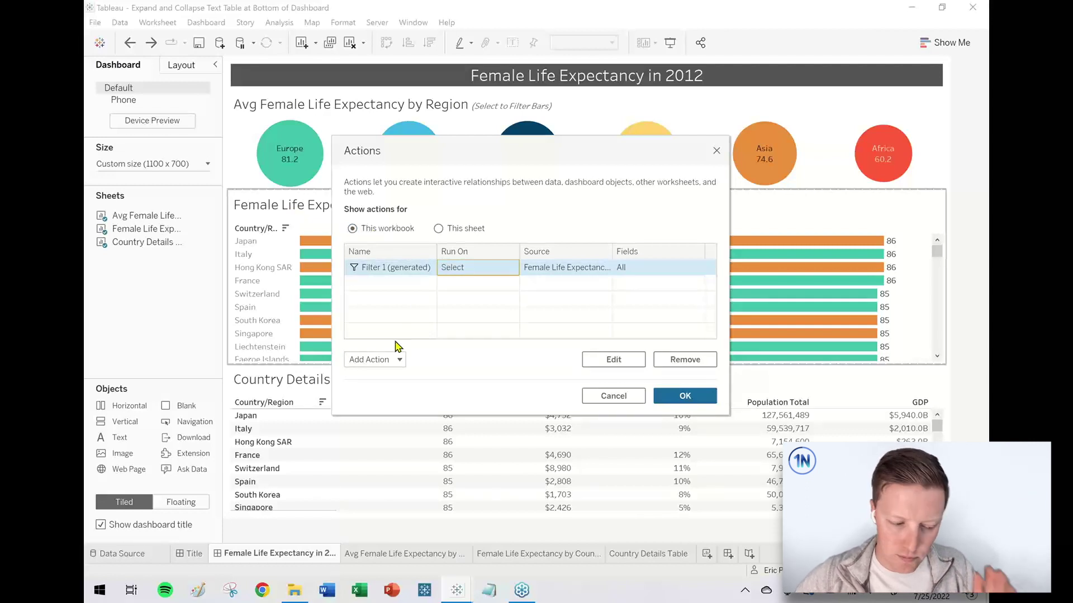
{"action": "left_click", "coordinate": [395, 363]}
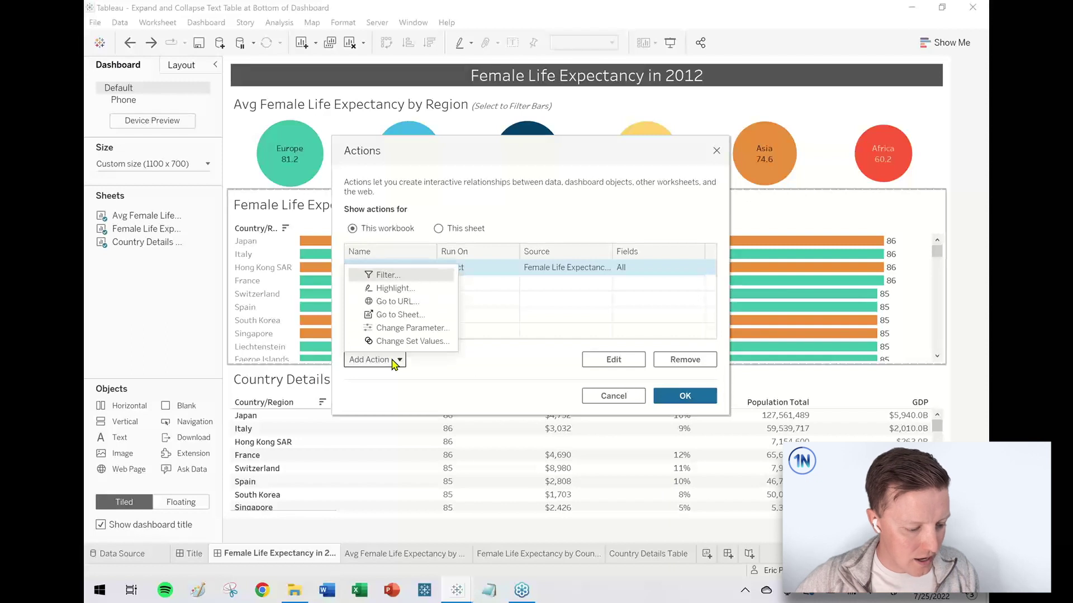
{"action": "left_click", "coordinate": [428, 275]}
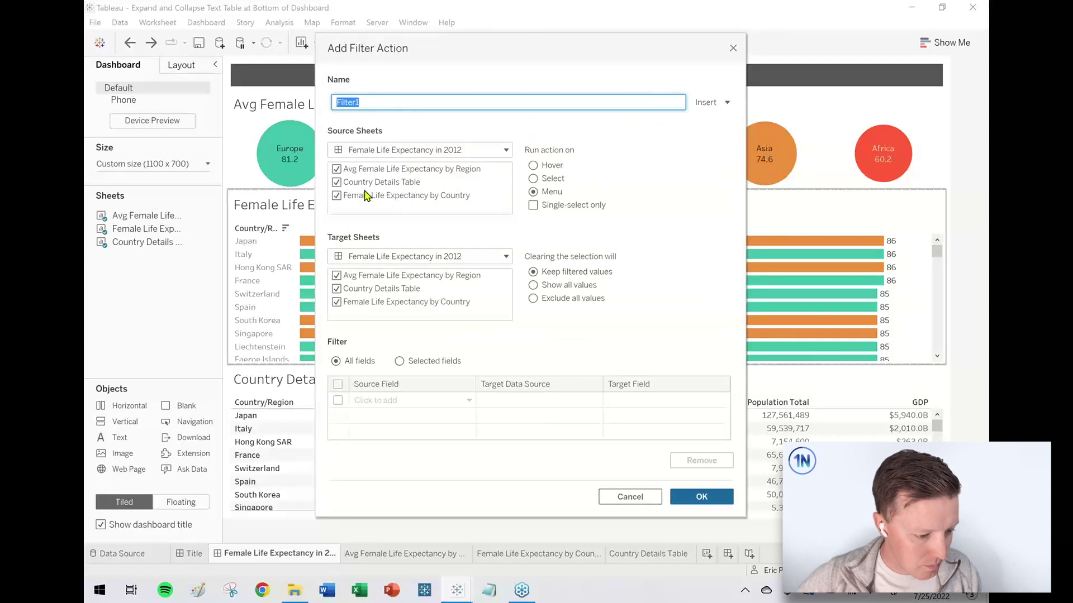
{"action": "type", "text": "Bars to Text Table"}
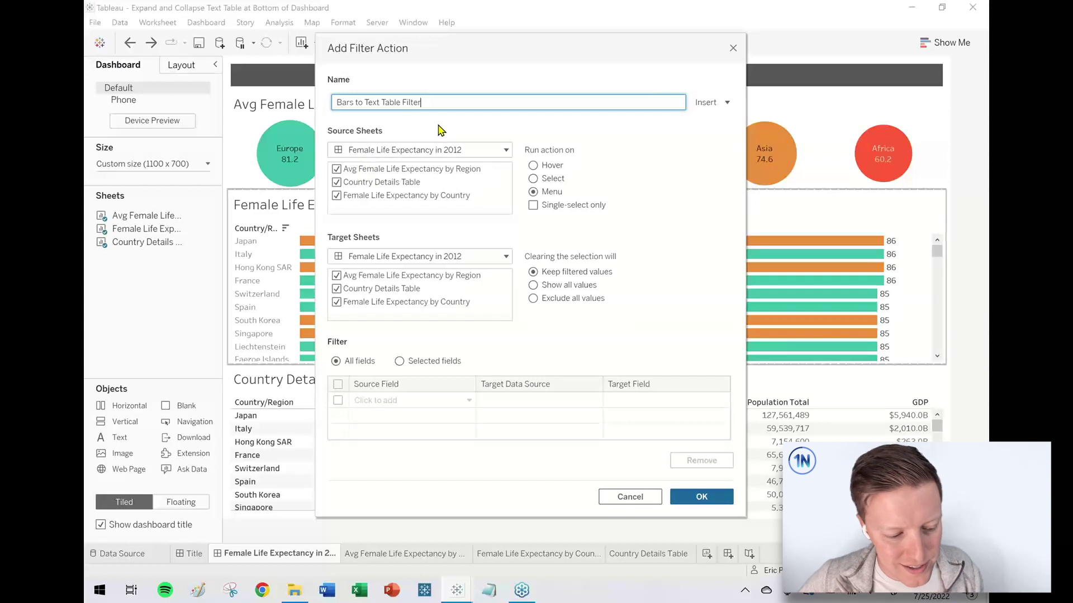
- Set the filter action to run on Select, with Female Life Expectancy by Country as its only source sheet
{"action": "left_click", "coordinate": [533, 180]}
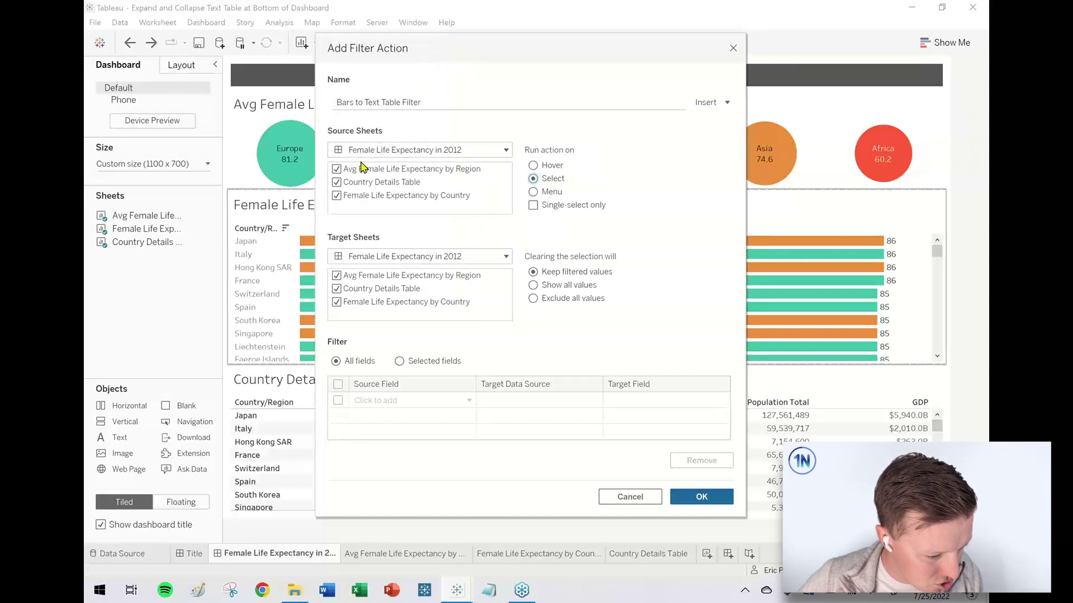
{"action": "left_click", "coordinate": [336, 169]}
{"action": "left_click", "coordinate": [336, 182]}
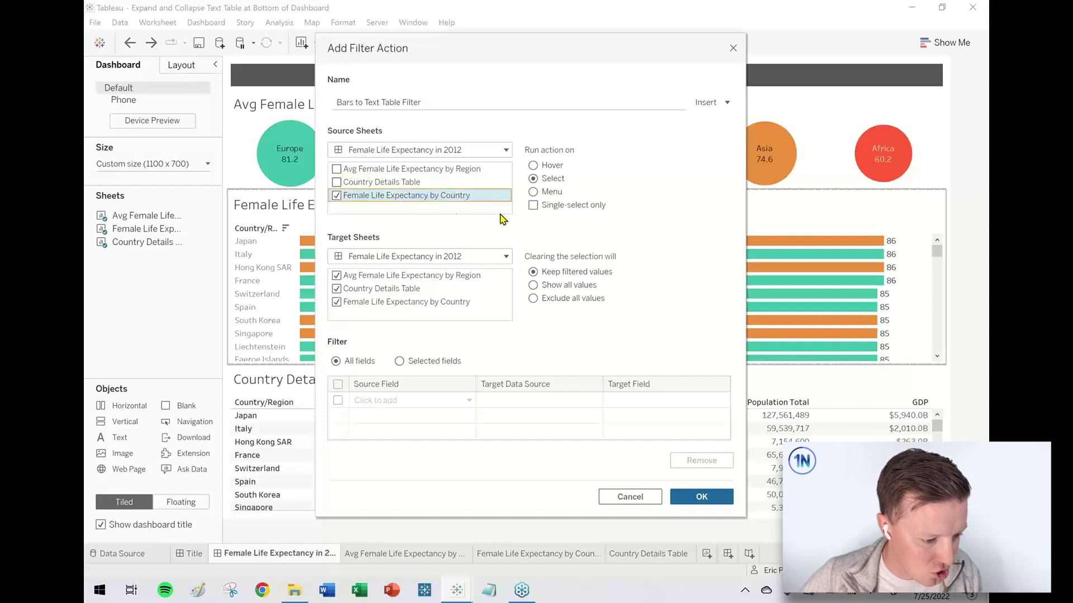
{"action": "left_click", "coordinate": [442, 150]}
{"action": "left_click", "coordinate": [441, 150]}
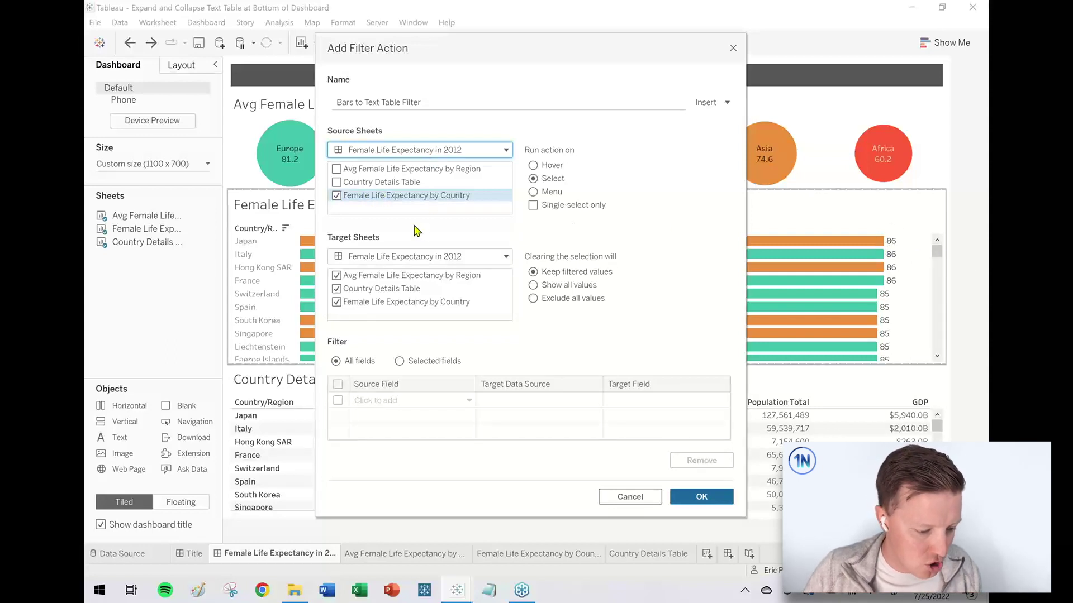
- Target only the Country Details Table, exclude all values when the selection is cleared, and save the filter action
{"action": "left_click", "coordinate": [337, 275]}
{"action": "left_click", "coordinate": [337, 302]}
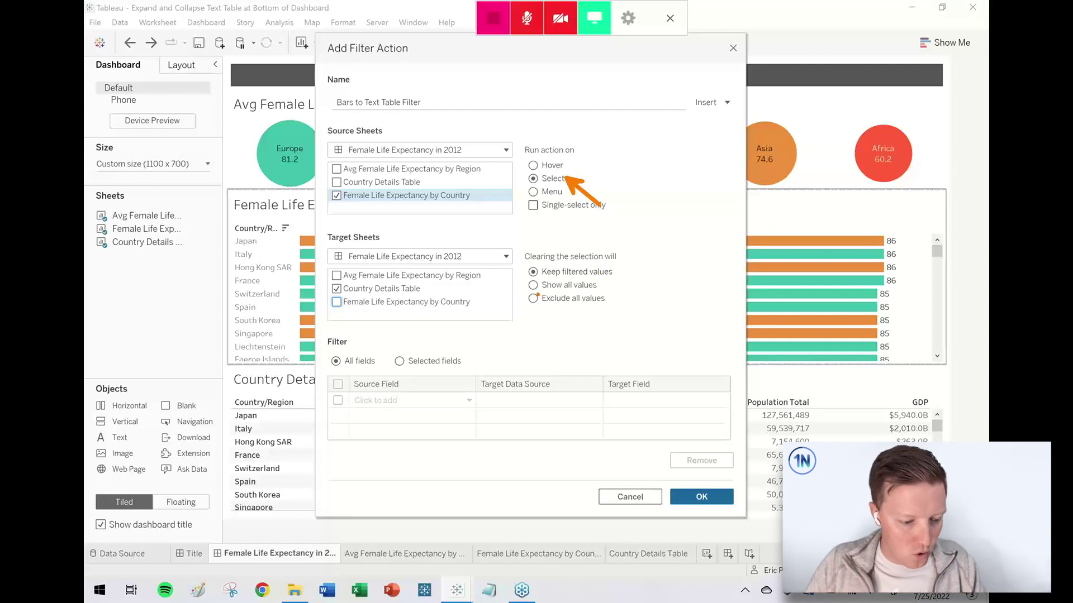
{"action": "mouse_move", "coordinate": [521, 292]}
{"action": "left_mouse_down"}
{"action": "mouse_move", "coordinate": [598, 291]}
{"action": "mouse_move", "coordinate": [639, 314]}
{"action": "mouse_move", "coordinate": [513, 315]}
{"action": "mouse_move", "coordinate": [563, 290]}
{"action": "left_mouse_up"}
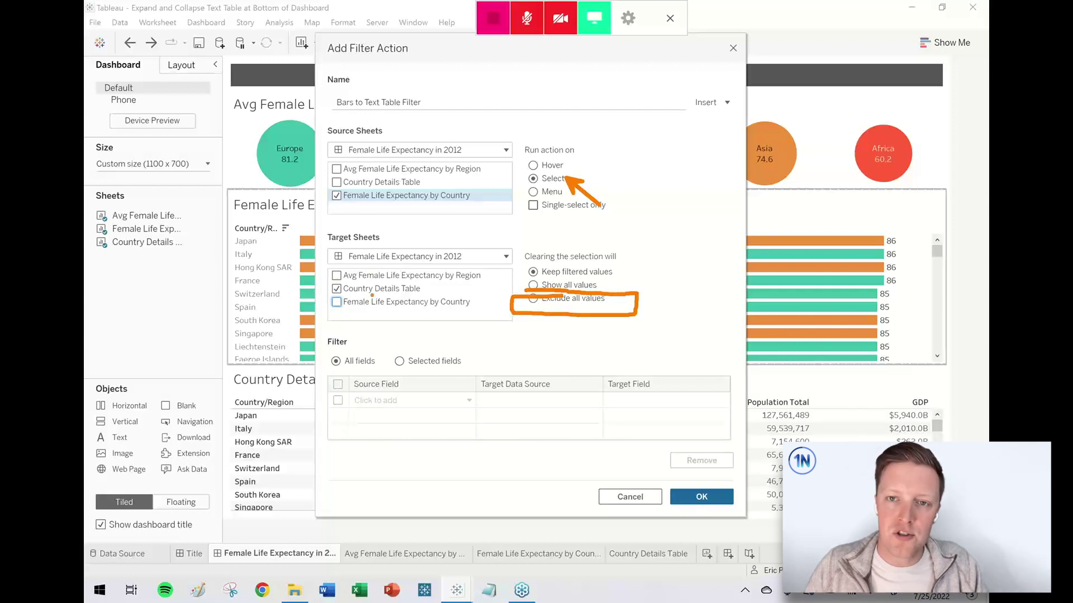
{"action": "key", "text": "Escape"}
{"action": "left_click", "coordinate": [532, 299]}
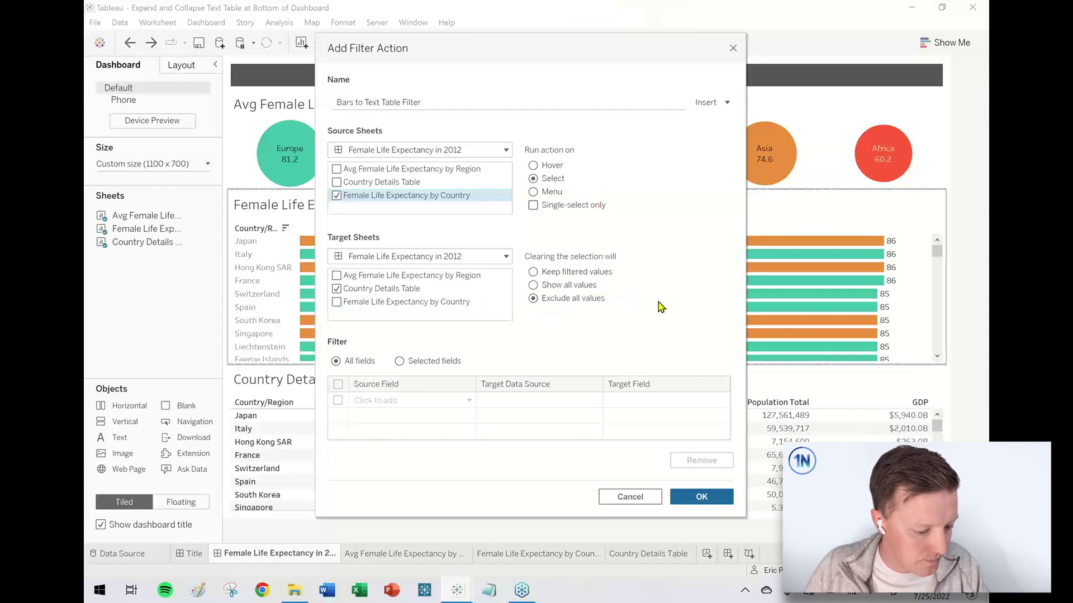
{"action": "left_click", "coordinate": [702, 497]}
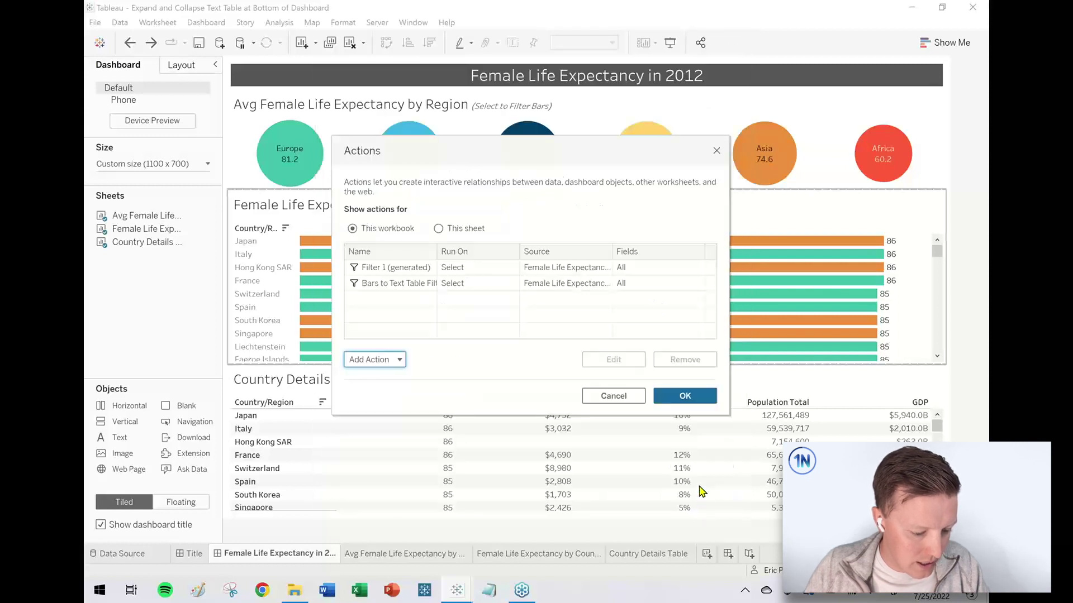
{"action": "left_click", "coordinate": [685, 397]}
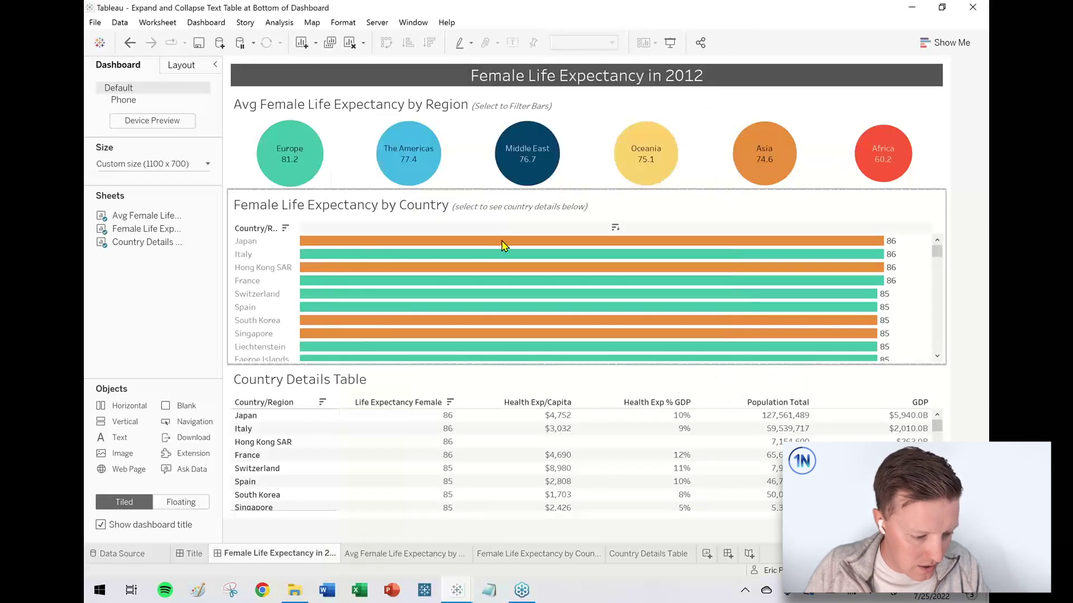
- Test the new filter action by selecting the Japan bar, clearing it, and selecting the bars from Japan to Switzerland
{"action": "left_click", "coordinate": [878, 246]}
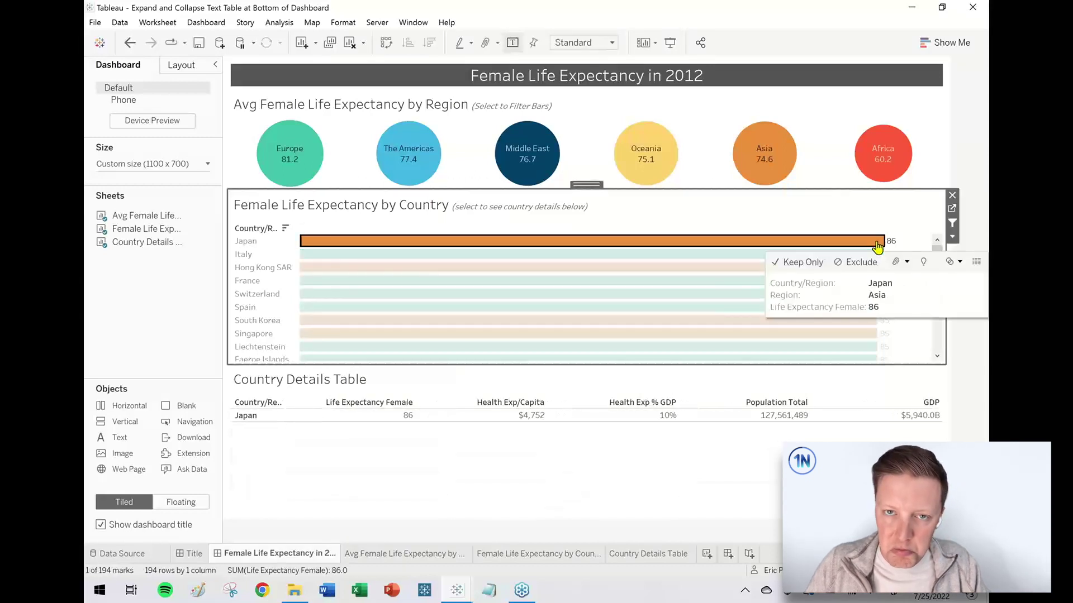
{"action": "left_click", "coordinate": [877, 246]}
{"action": "left_click_drag", "start_coordinate": [865, 247], "coordinate": [906, 294]}
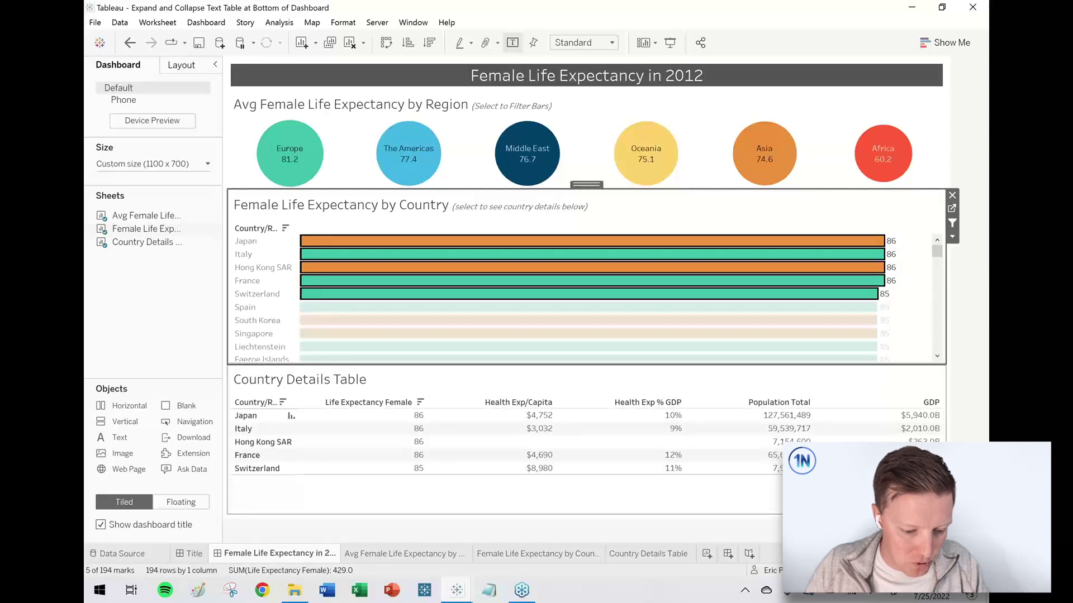
- Clear the bar selection and place a vertical layout container beside the Female Life Expectancy by Country chart
{"action": "left_click", "coordinate": [917, 271]}
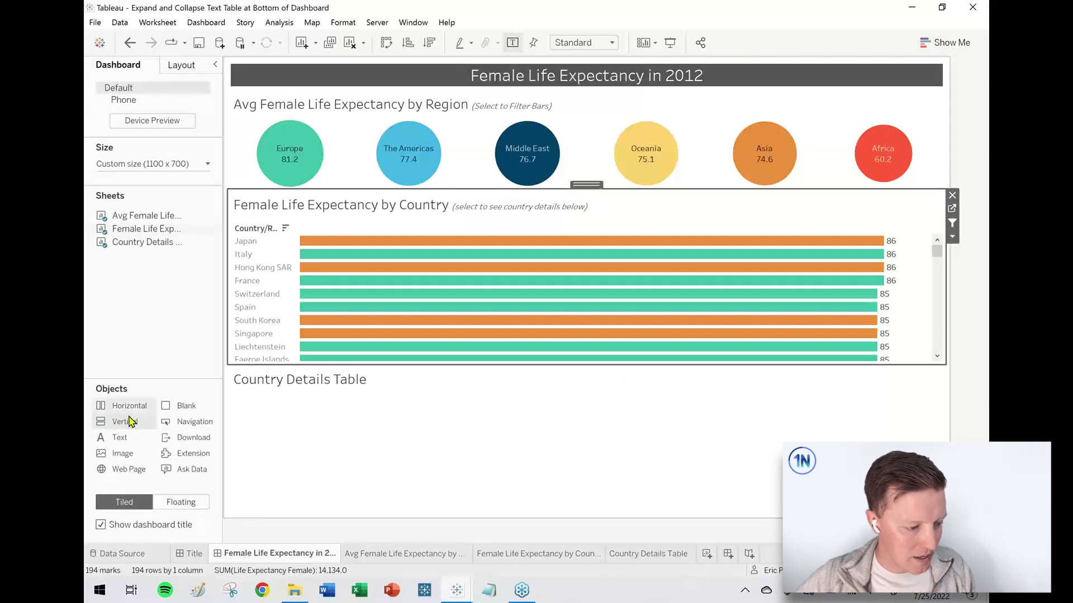
{"action": "left_click_drag", "start_coordinate": [125, 425], "coordinate": [433, 313]}
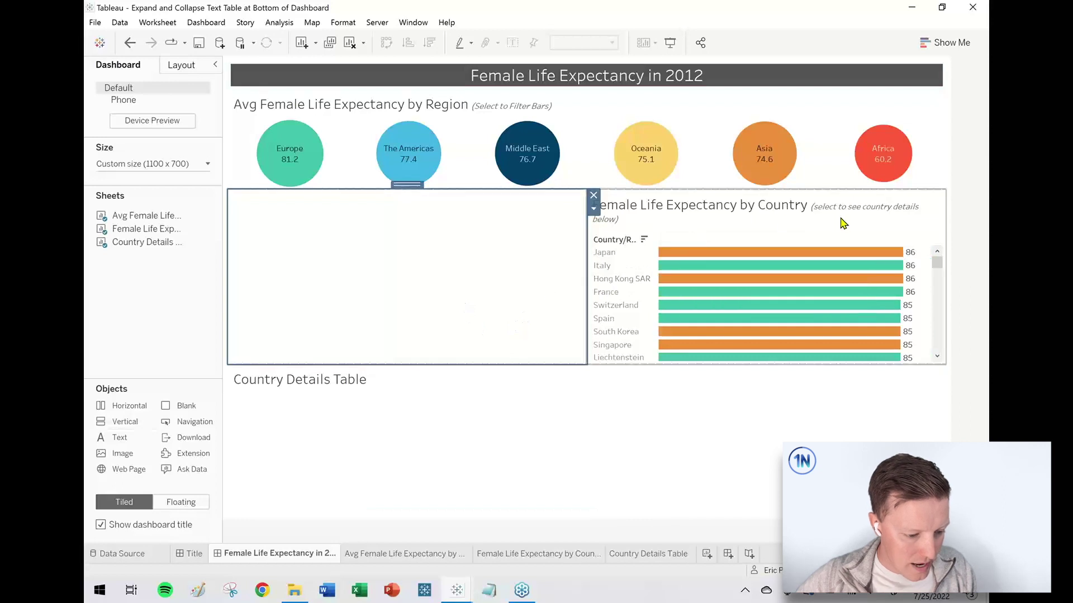
{"action": "left_click", "coordinate": [712, 429]}
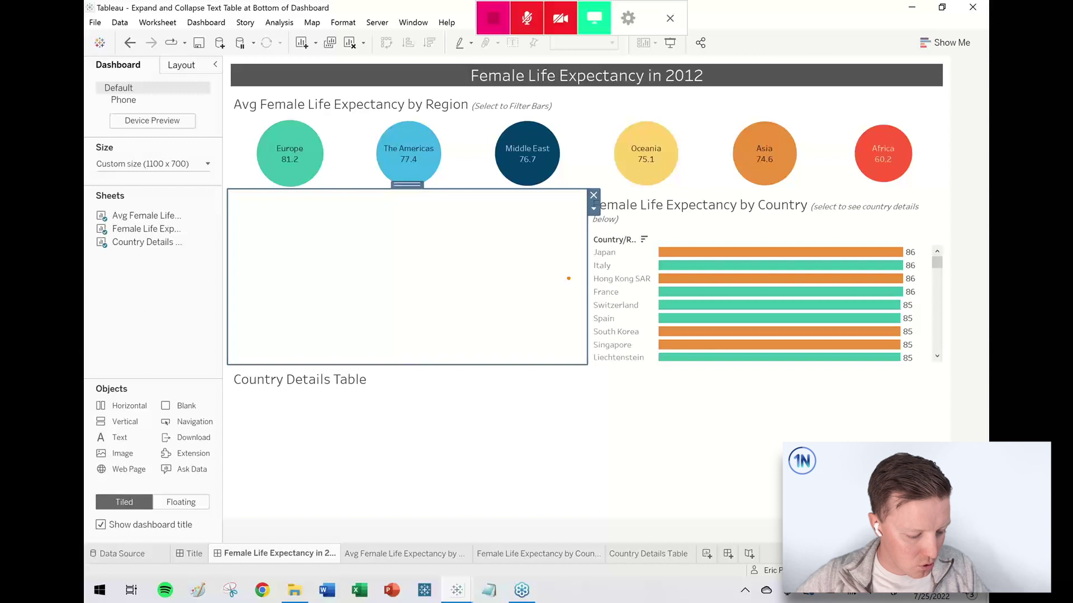
{"action": "left_click_drag", "start_coordinate": [534, 254], "coordinate": [582, 221]}
- Move the Country Details Table and the Female Life Expectancy by Country chart into the vertical container, with the chart beneath the table
{"action": "left_click", "coordinate": [597, 441]}
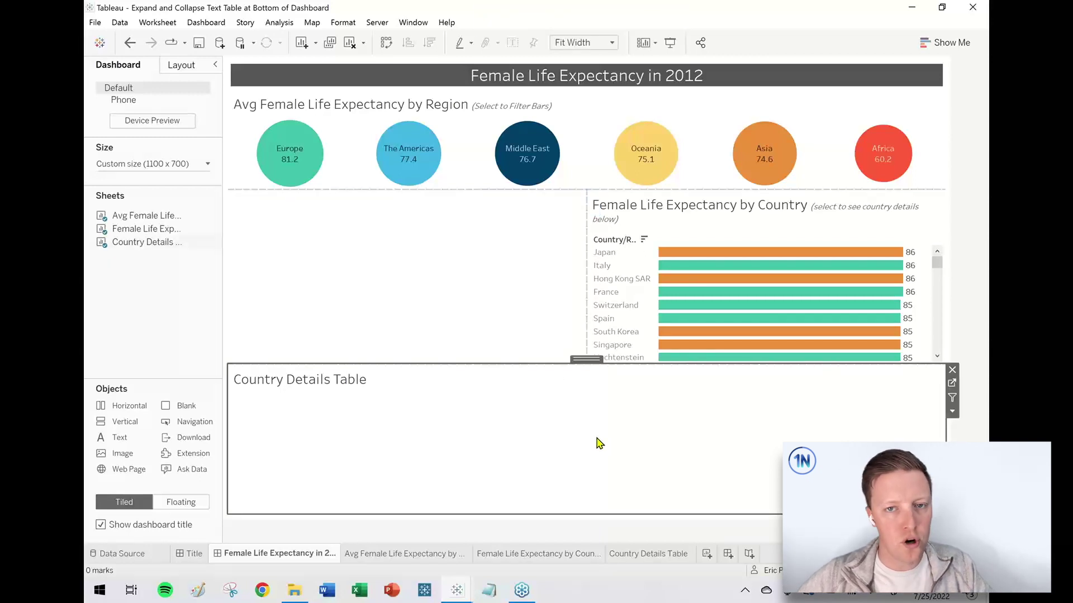
{"action": "mouse_move", "coordinate": [724, 253]}
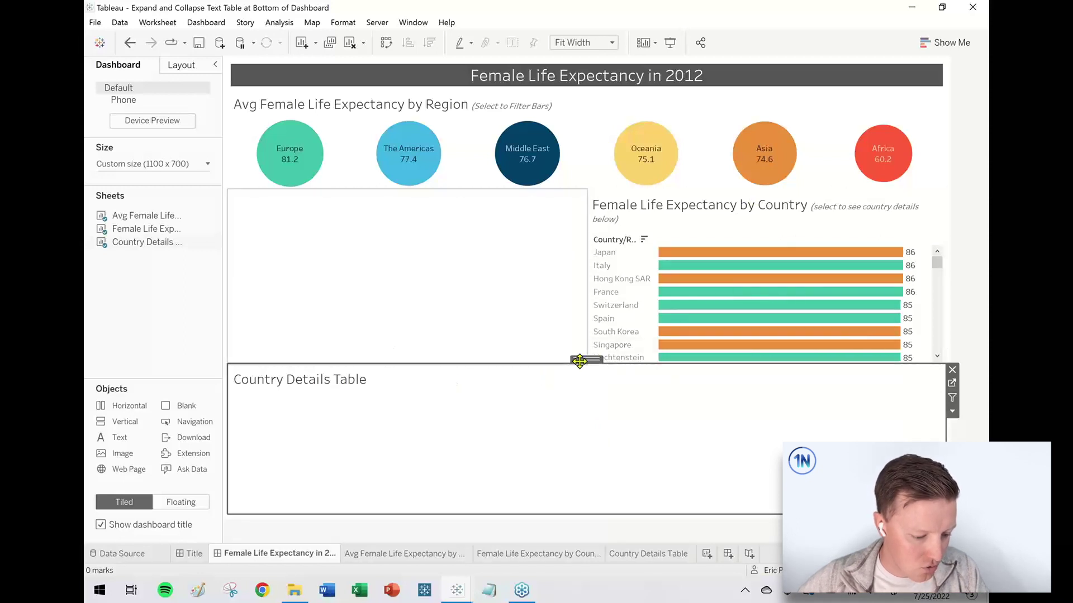
{"action": "left_click_drag", "start_coordinate": [584, 359], "coordinate": [510, 308]}
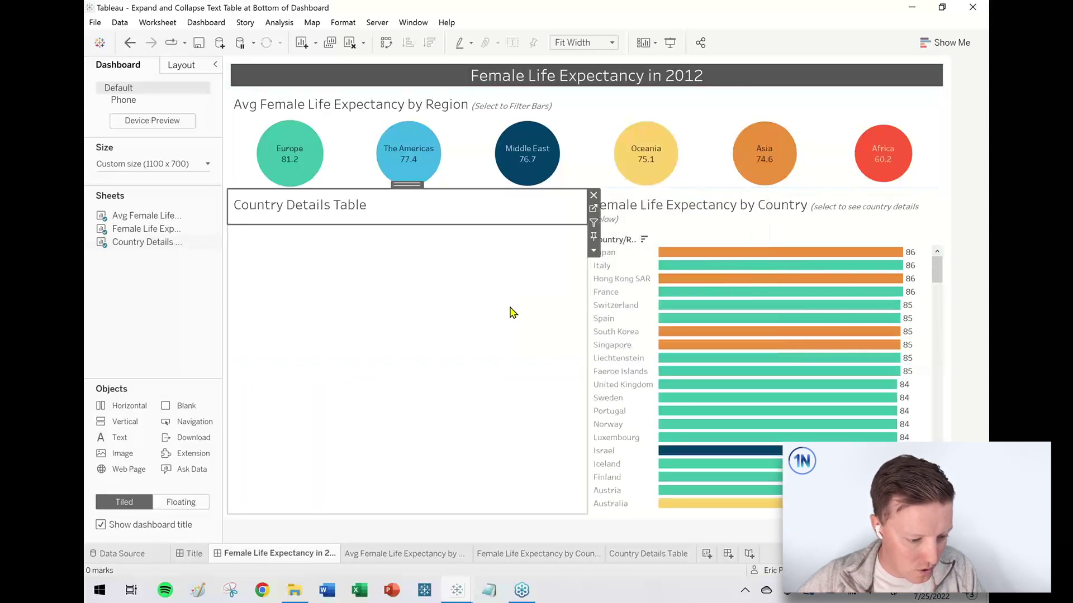
{"action": "left_click", "coordinate": [776, 201]}
{"action": "left_click_drag", "start_coordinate": [766, 185], "coordinate": [418, 221]}
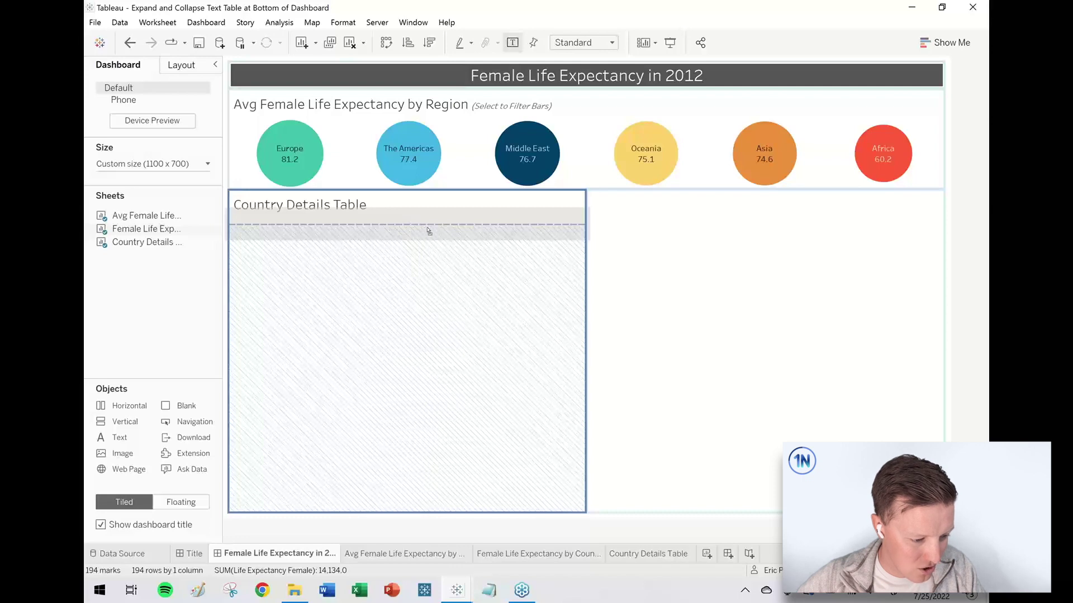
{"action": "left_click_drag", "start_coordinate": [429, 231], "coordinate": [427, 232]}
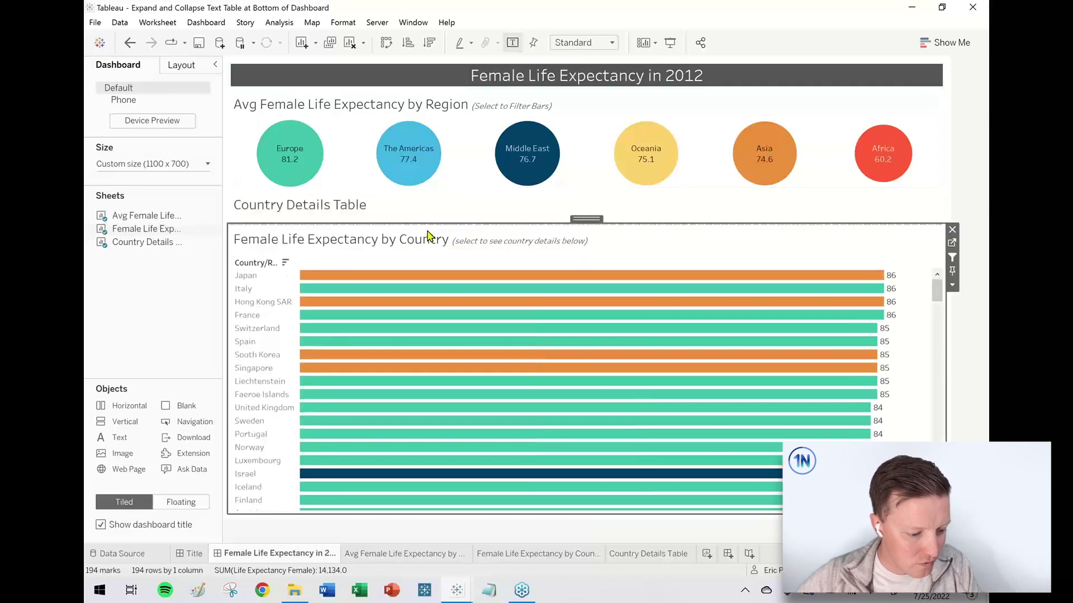
- Select the bars from Japan to Spain and move the Country Details Table beneath the bar chart within the vertical container
{"action": "left_click", "coordinate": [423, 216]}
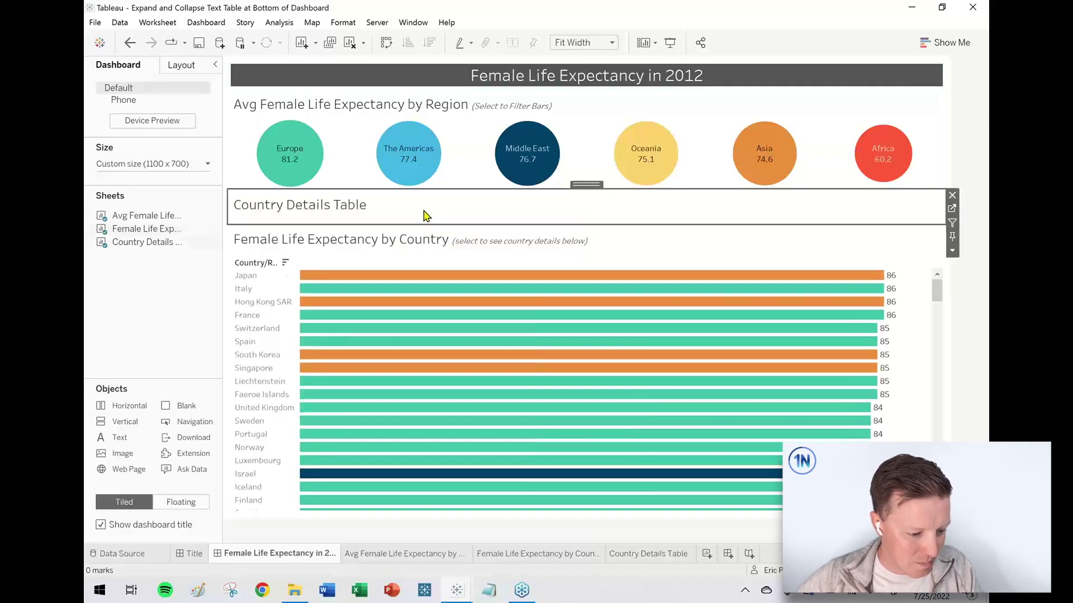
{"action": "left_click_drag", "start_coordinate": [890, 312], "coordinate": [910, 340]}
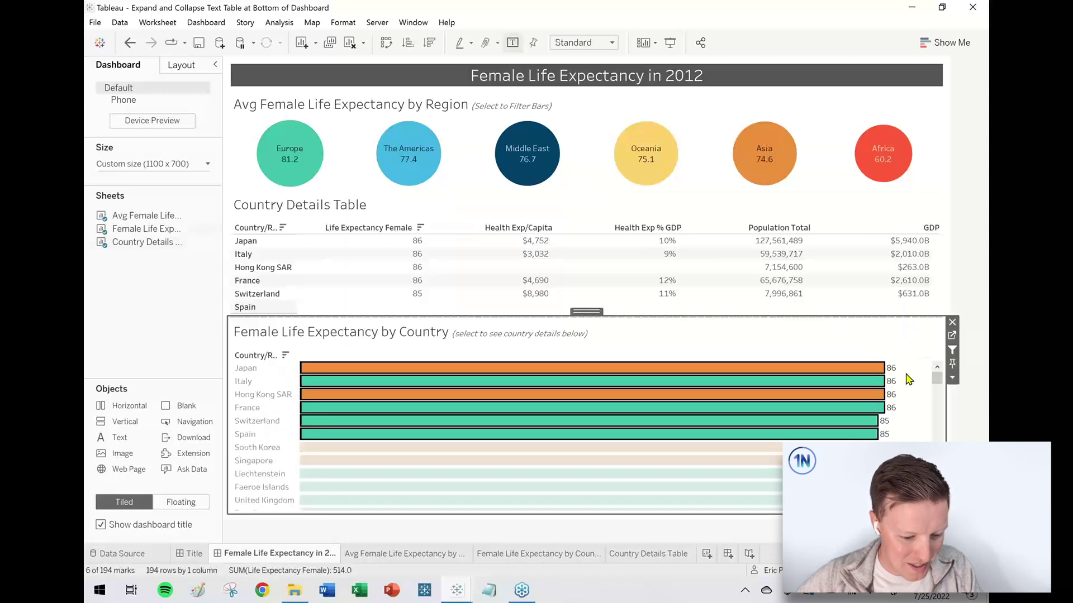
{"action": "left_click", "coordinate": [881, 213]}
{"action": "left_click_drag", "start_coordinate": [586, 186], "coordinate": [568, 478]}
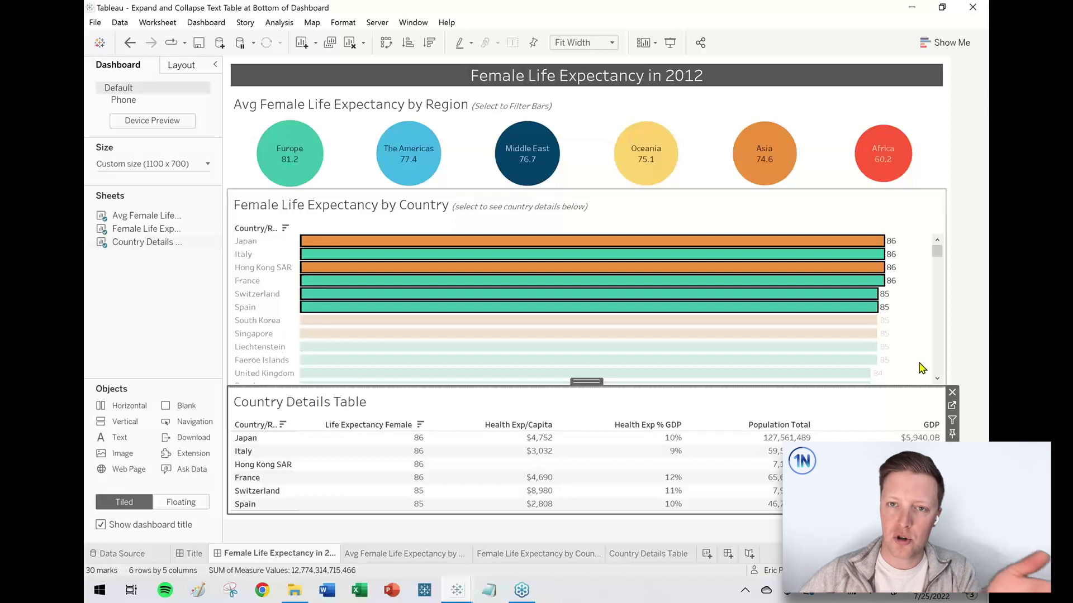
- Test the collapsing table by clearing the bars, selecting Hong Kong SAR, selecting Japan through Spain, and clearing the selection again
{"action": "left_click", "coordinate": [916, 282]}
{"action": "left_click", "coordinate": [903, 284]}
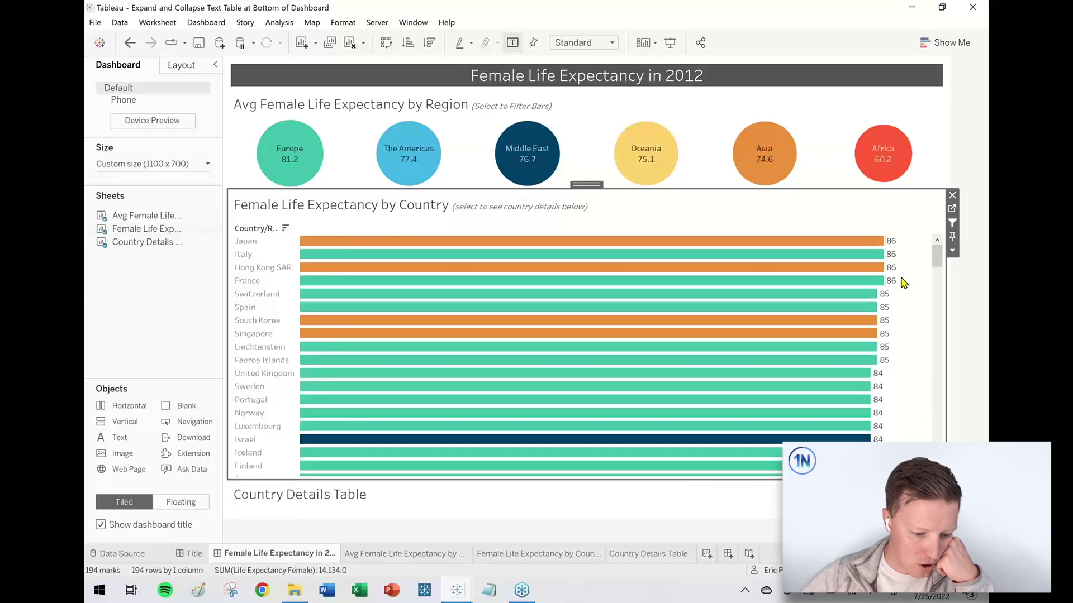
{"action": "left_click", "coordinate": [838, 268]}
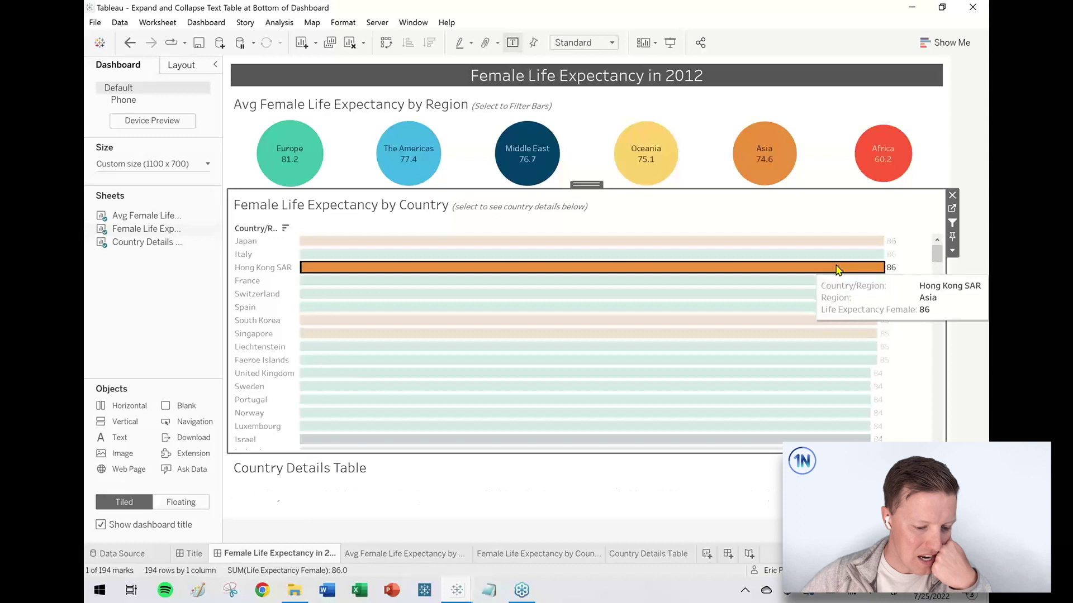
{"action": "left_click", "coordinate": [880, 268]}
{"action": "left_click_drag", "start_coordinate": [911, 318], "coordinate": [849, 235]}
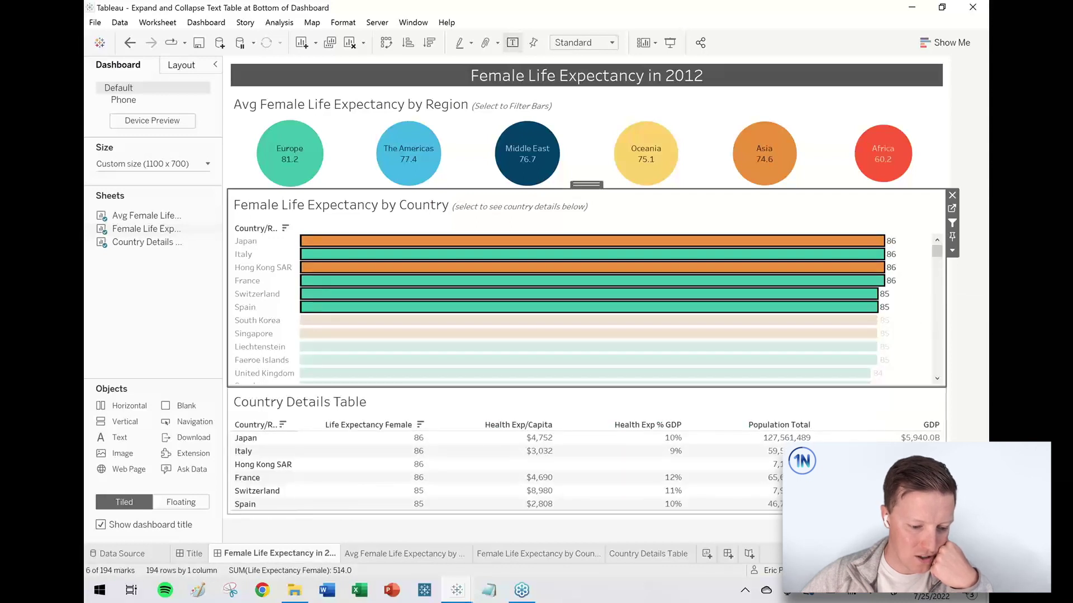
{"action": "left_click", "coordinate": [922, 316]}
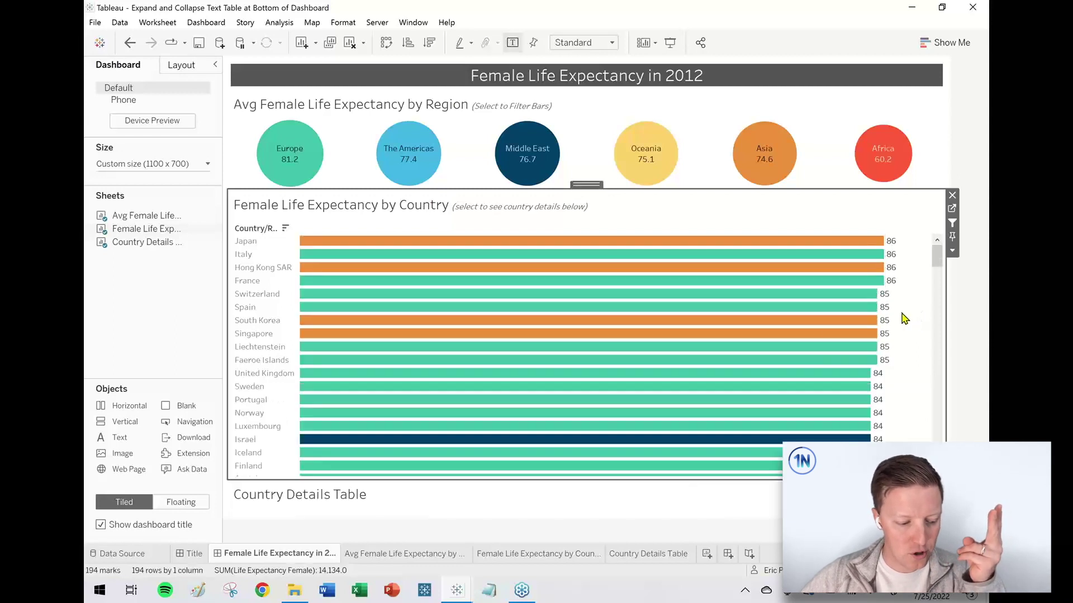
- Hide the Country Details Table's title and test the layout by selecting the bars from Italy to Singapore
{"action": "left_click", "coordinate": [324, 501]}
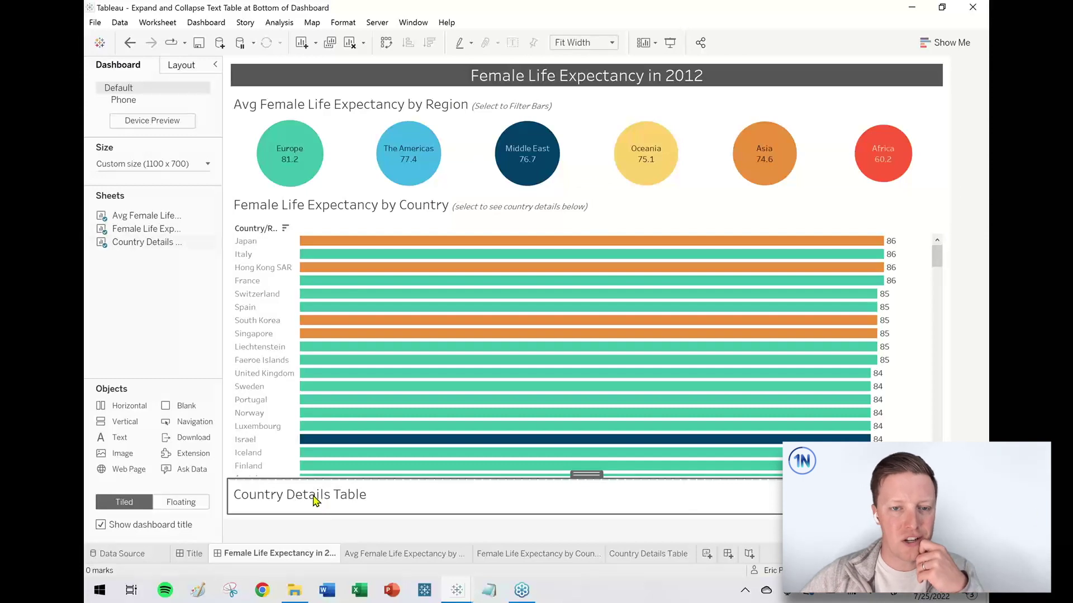
{"action": "right_click", "coordinate": [316, 500]}
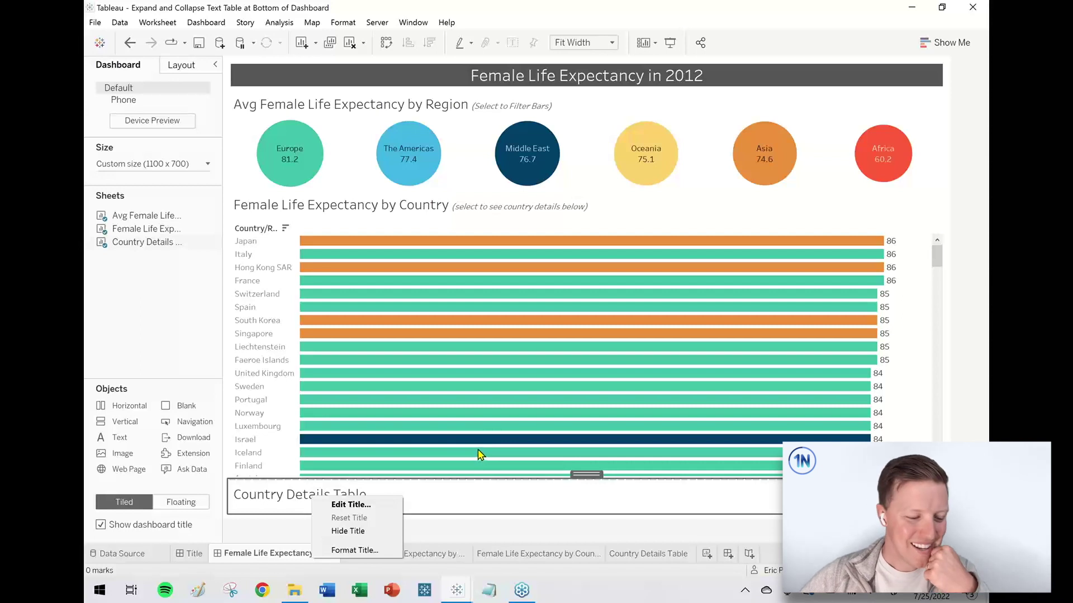
{"action": "left_click", "coordinate": [388, 536]}
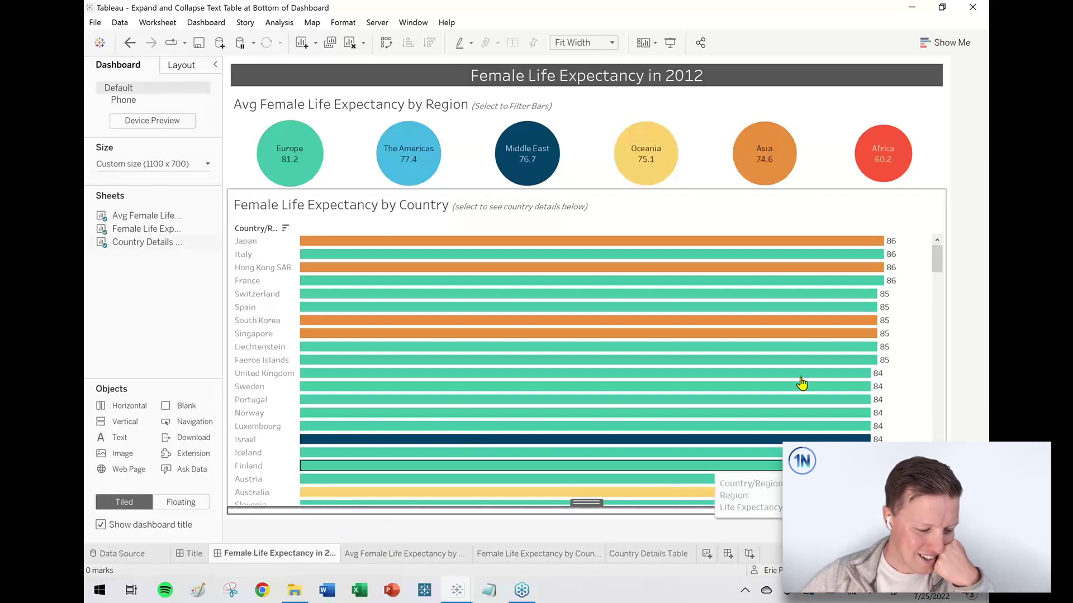
{"action": "left_click_drag", "start_coordinate": [915, 345], "coordinate": [833, 262]}
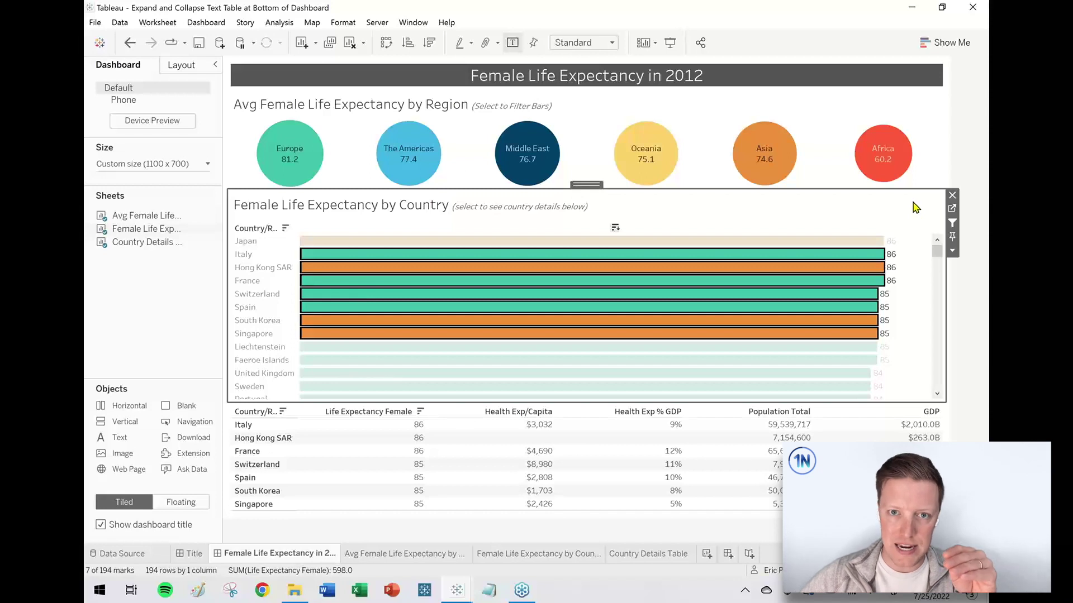
- Try a shorter fixed height for the bar chart, testing it by selecting and clearing the bars from Hong Kong SAR to South Korea
{"action": "left_click_drag", "start_coordinate": [892, 401], "coordinate": [896, 338]}
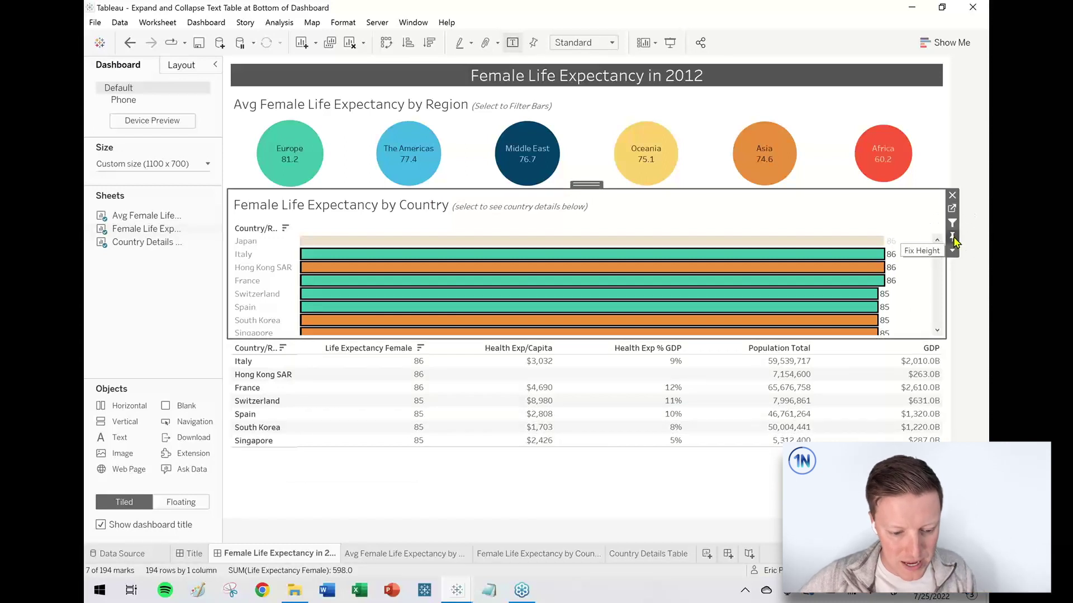
{"action": "left_click", "coordinate": [912, 306]}
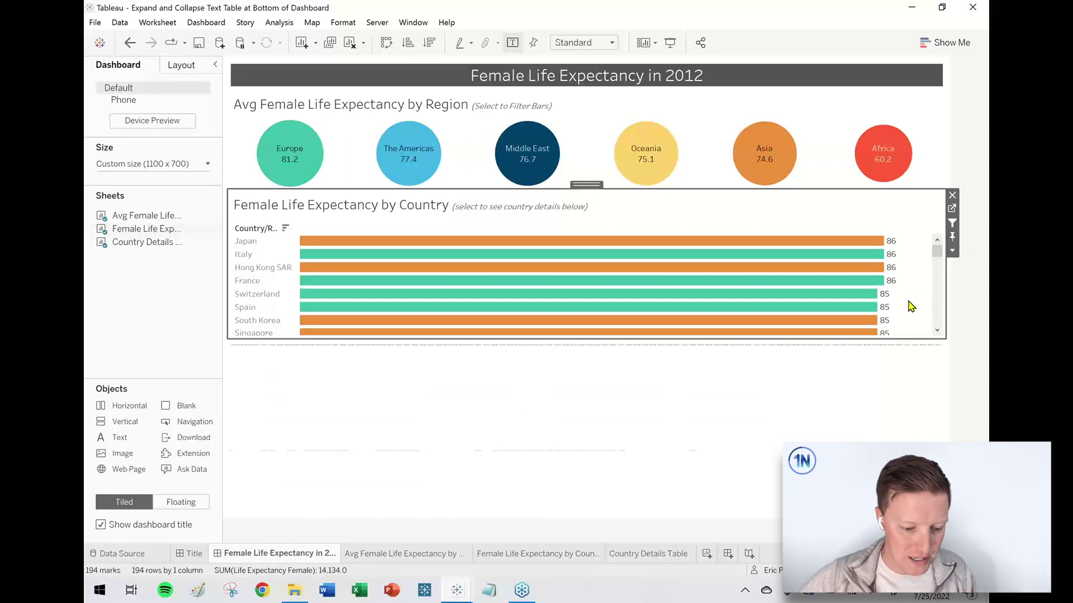
{"action": "left_click_drag", "start_coordinate": [912, 326], "coordinate": [850, 264]}
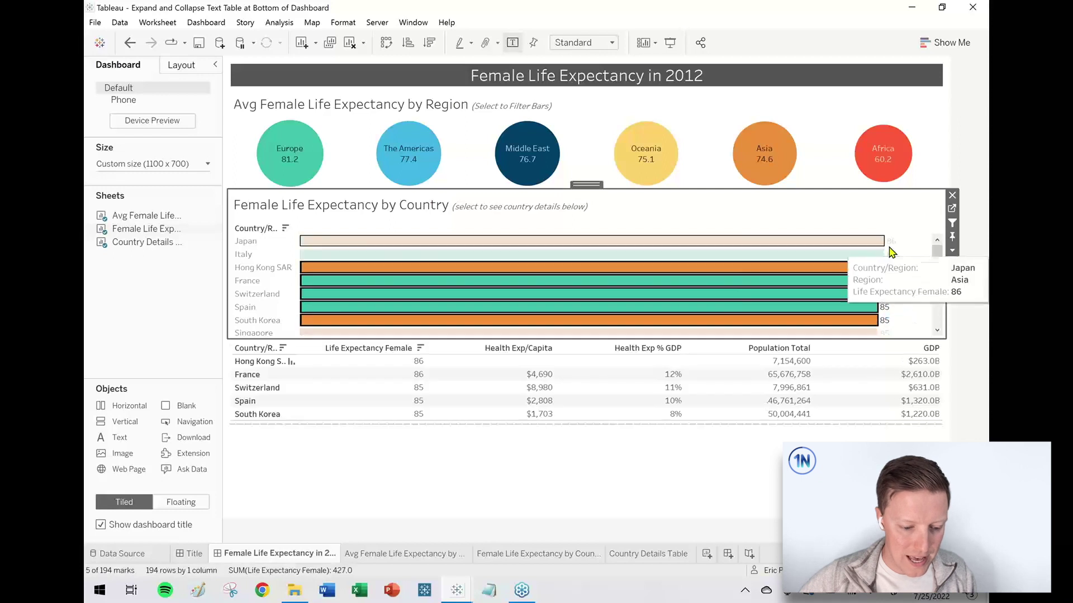
{"action": "left_click", "coordinate": [916, 271]}
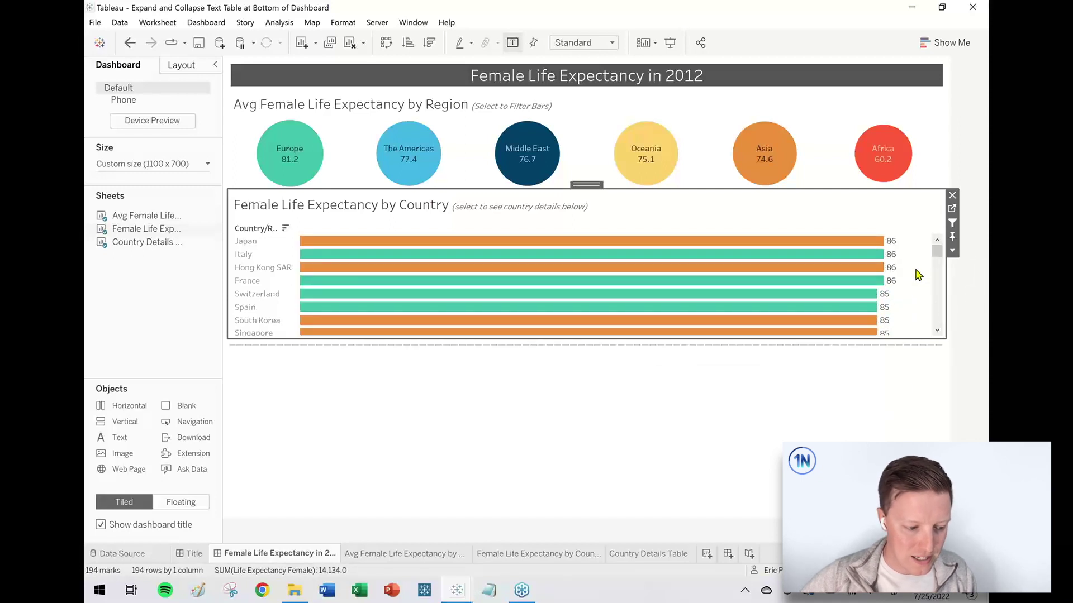
- Release the bar chart's fixed height and test the layout by selecting the bars from Japan to Switzerland
{"action": "left_click", "coordinate": [954, 237]}
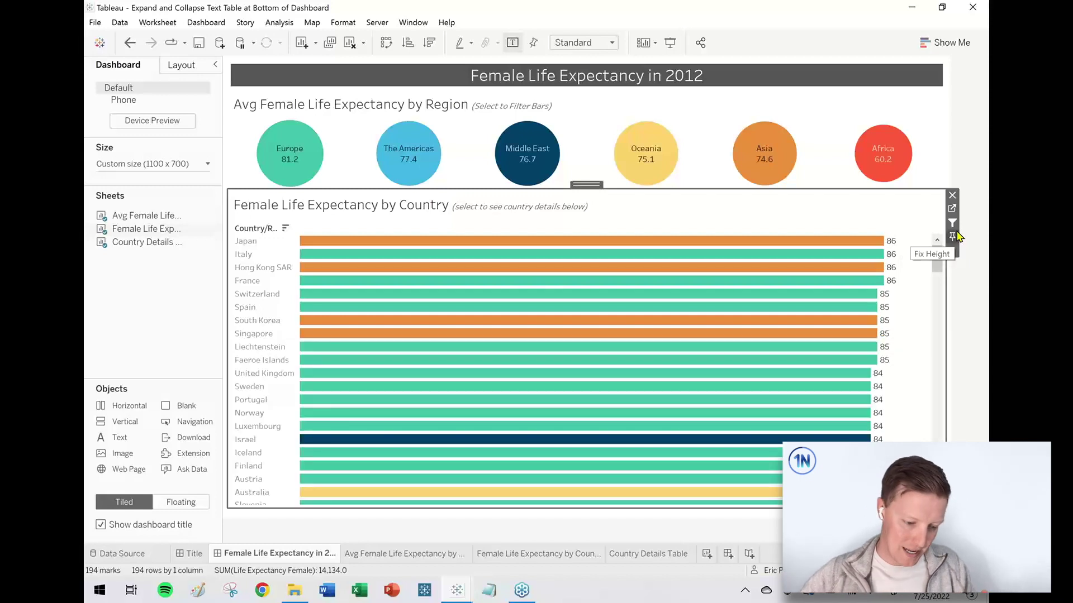
{"action": "left_click_drag", "start_coordinate": [916, 294], "coordinate": [868, 238]}
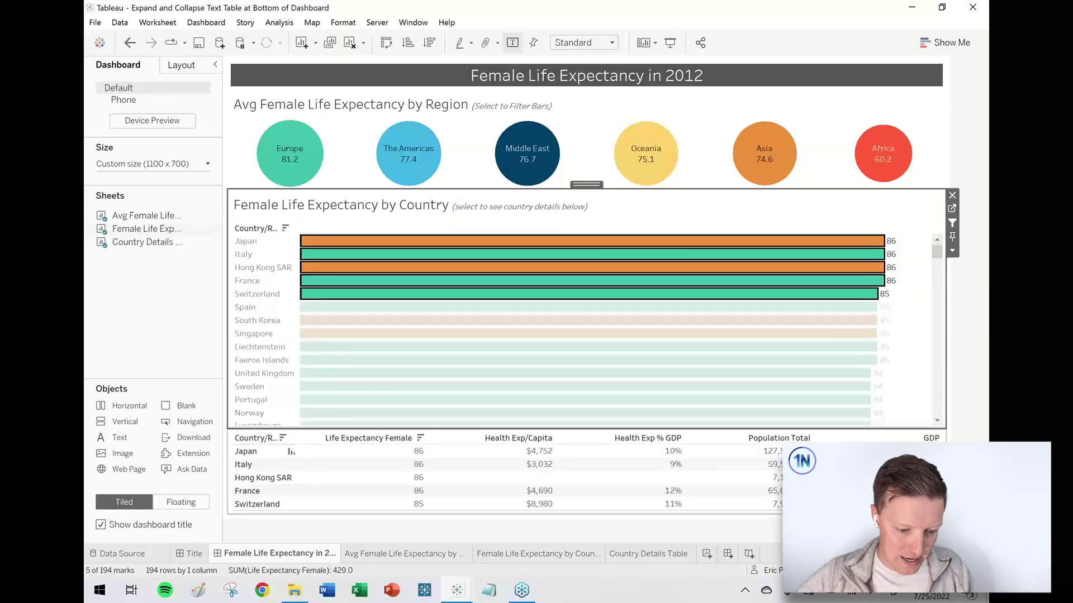
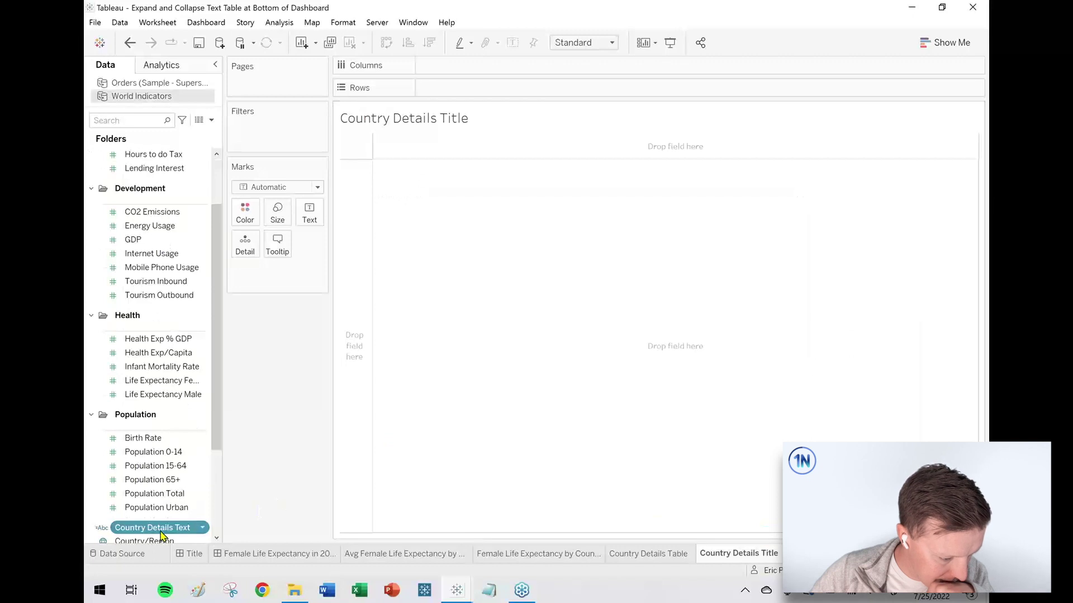
- Show the Country Details Text field as the text mark on the Country Details Title sheet and fit it to Entire View
{"action": "left_click_drag", "start_coordinate": [146, 532], "coordinate": [307, 216]}
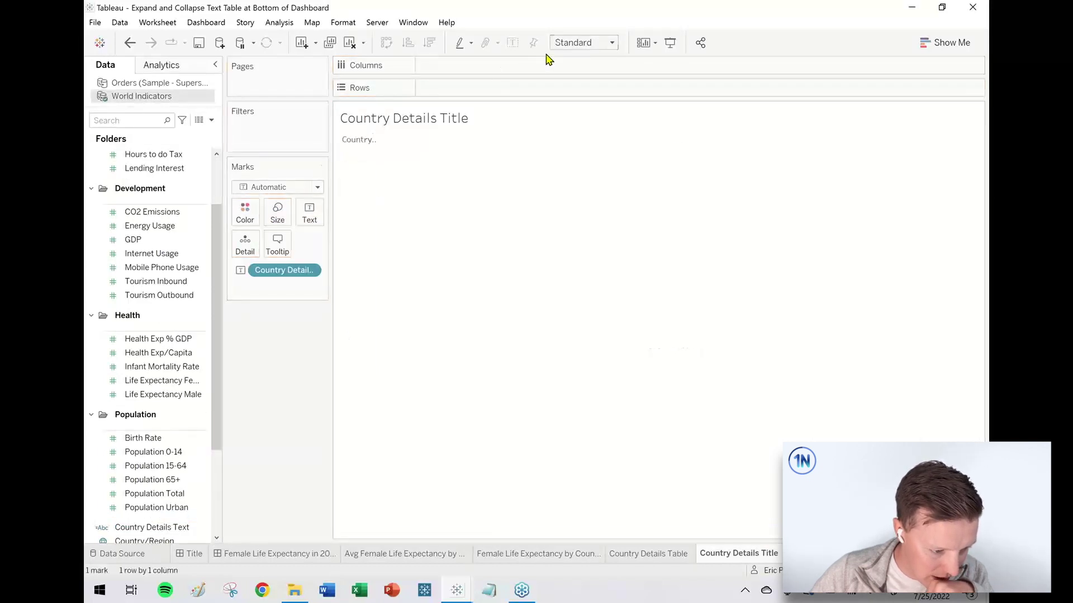
{"action": "left_click", "coordinate": [571, 48]}
{"action": "left_click", "coordinate": [583, 90]}
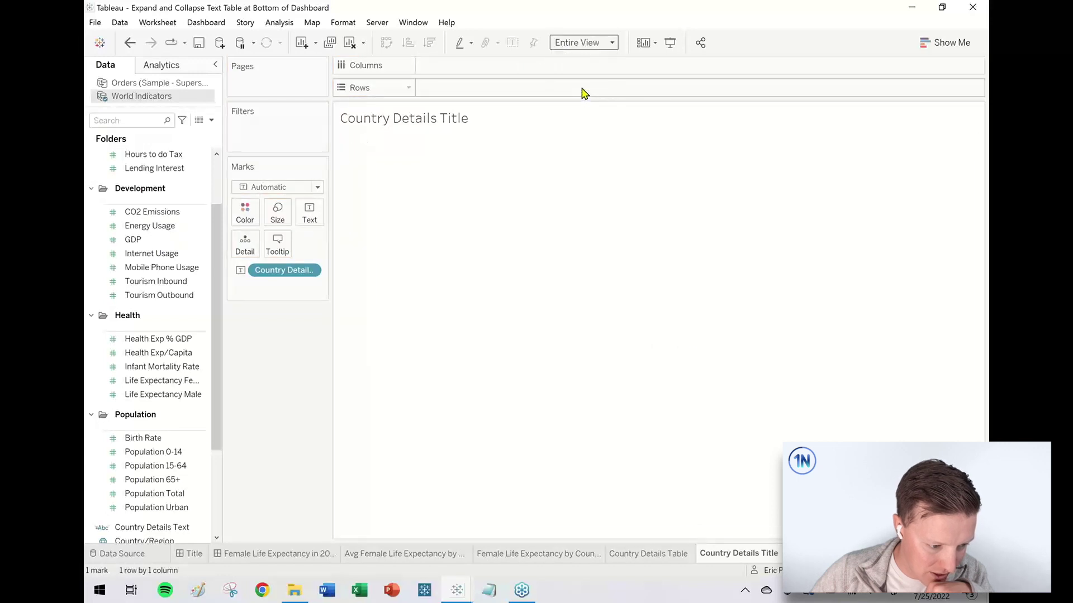
- Set the font size of the Country Details Text label to 15
{"action": "left_click", "coordinate": [311, 216]}
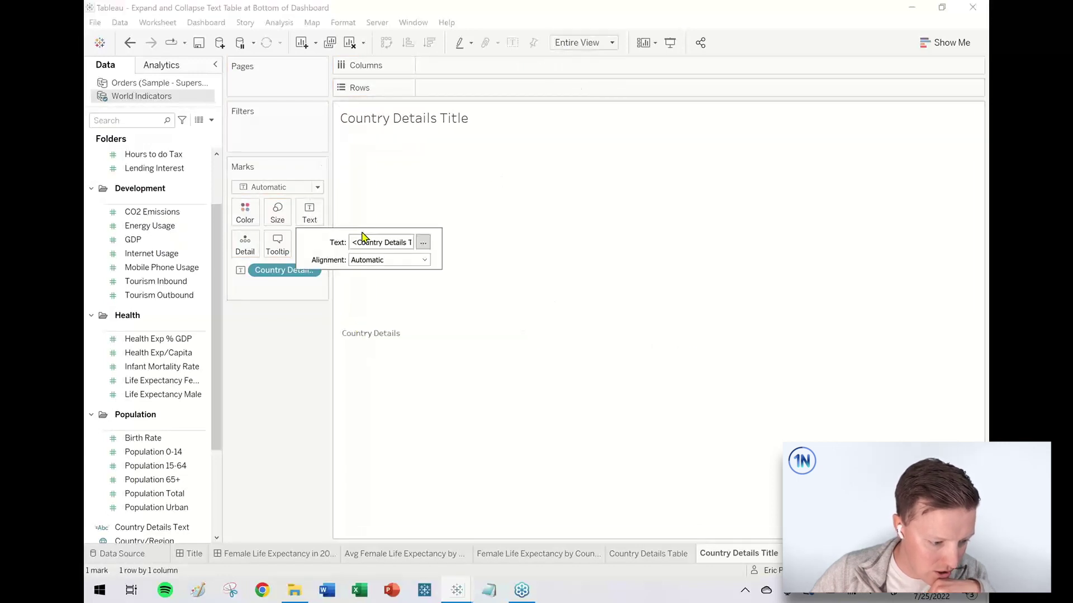
{"action": "left_click", "coordinate": [426, 243]}
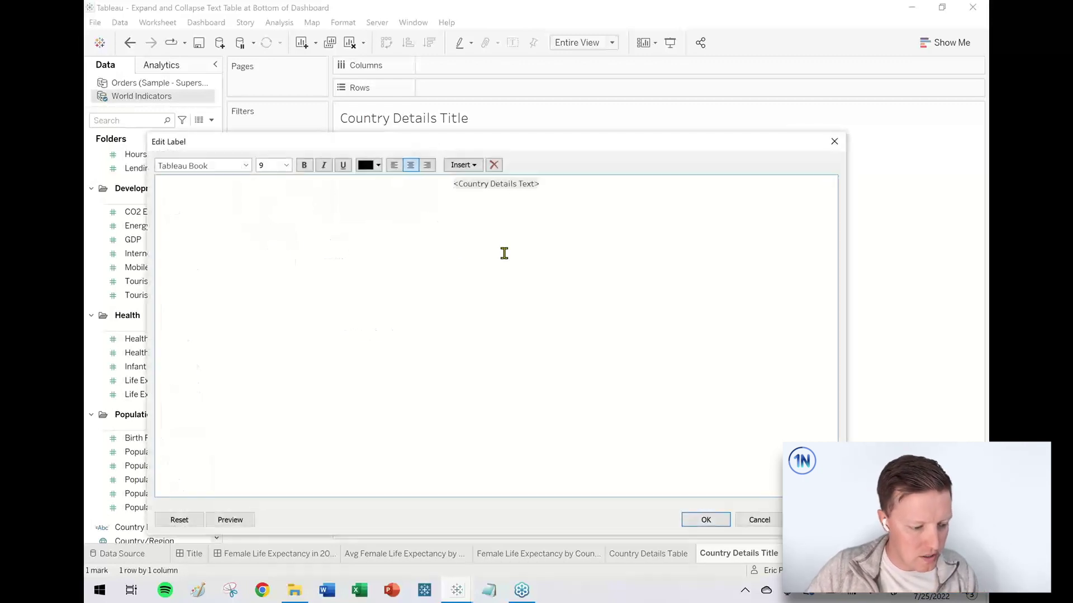
{"action": "left_click_drag", "start_coordinate": [536, 184], "coordinate": [453, 183]}
{"action": "left_click", "coordinate": [286, 165]}
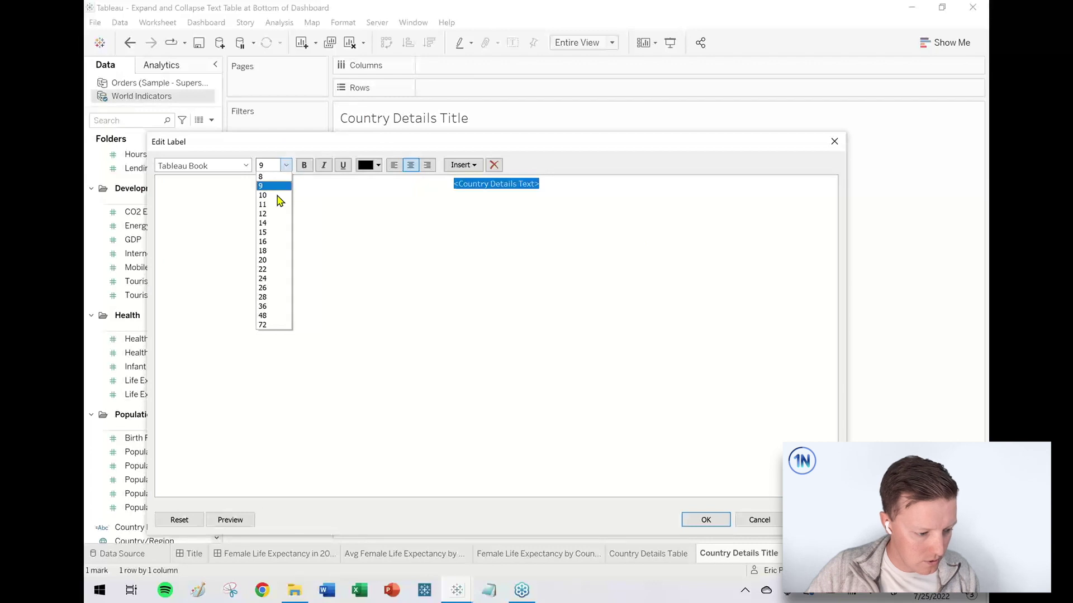
{"action": "left_click", "coordinate": [265, 233]}
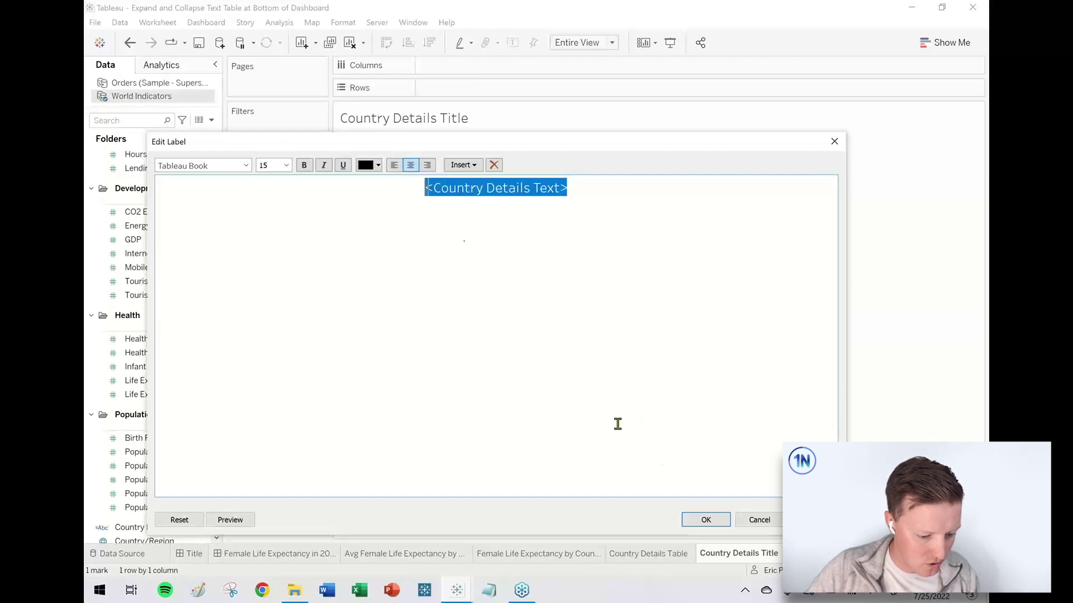
{"action": "left_click", "coordinate": [704, 520]}
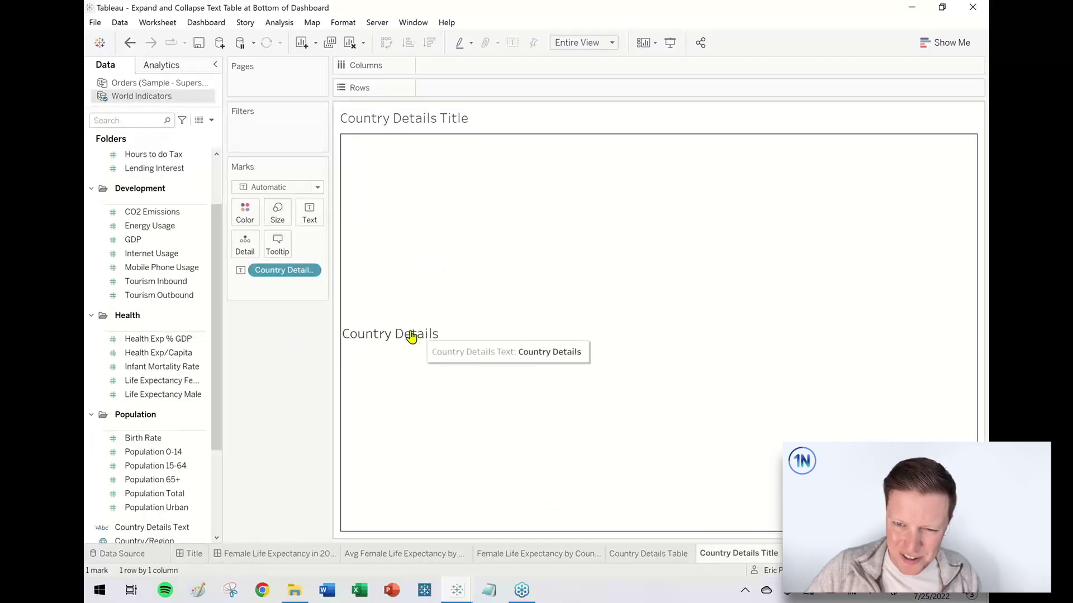
- Turn off tooltips for the Country Details label on the Country Details Title sheet
{"action": "left_click", "coordinate": [277, 245]}
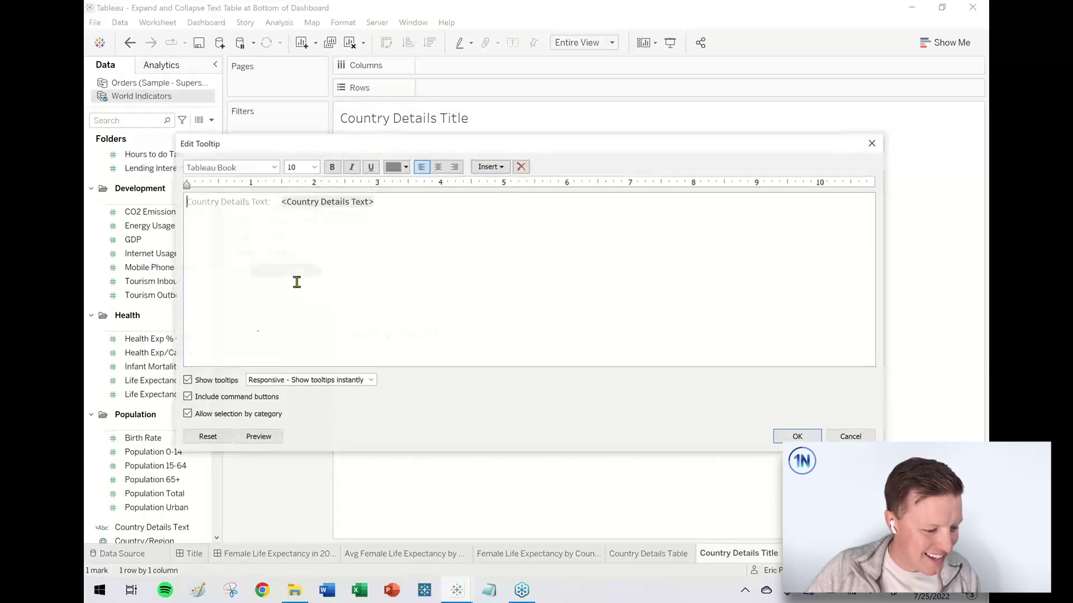
{"action": "left_click", "coordinate": [186, 381]}
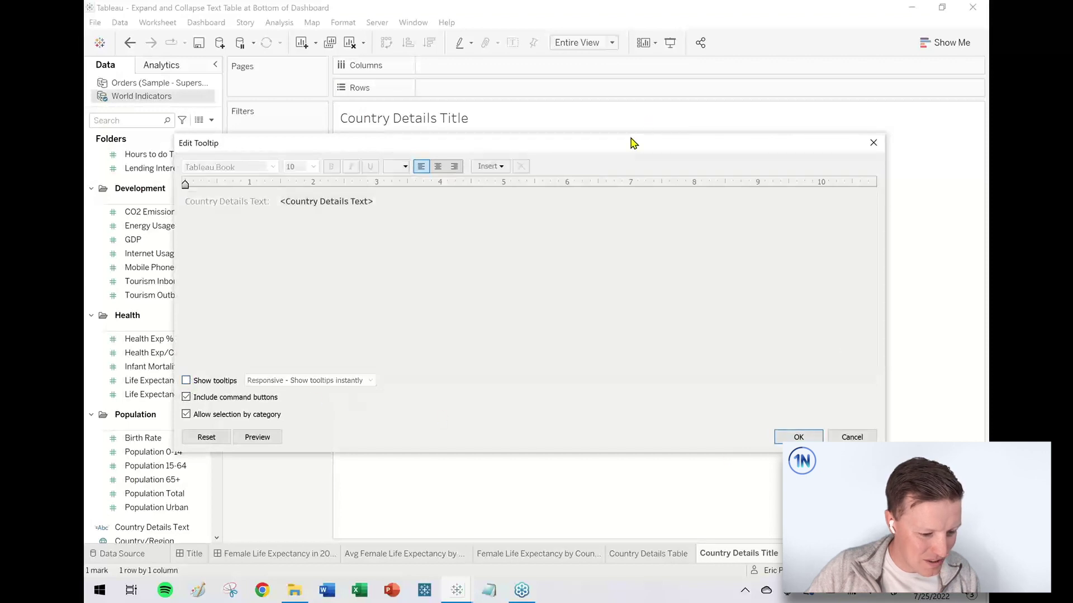
{"action": "left_click_drag", "start_coordinate": [633, 143], "coordinate": [339, 276]}
{"action": "left_click_drag", "start_coordinate": [467, 326], "coordinate": [467, 215]}
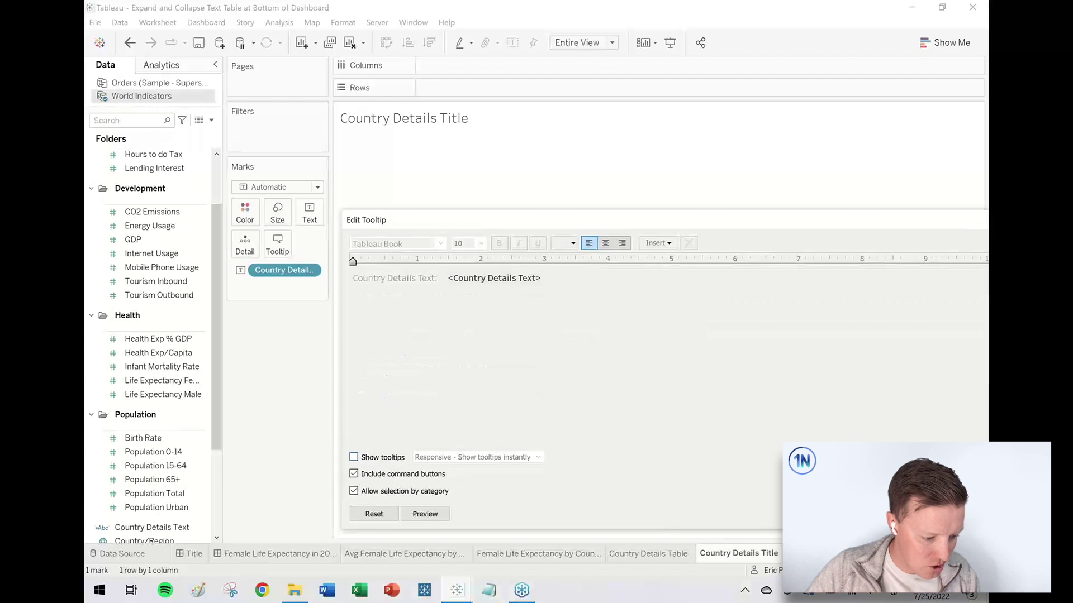
{"action": "key", "text": "Return"}
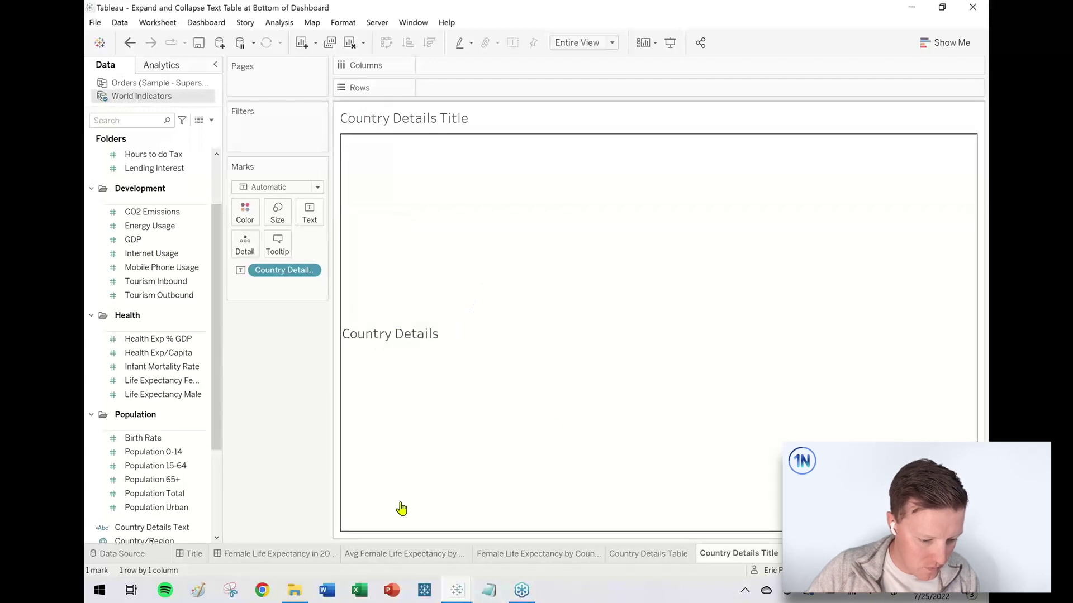
- Add the Country Details Title sheet to the dashboard directly beneath the bar chart and hide its sheet title
{"action": "left_click", "coordinate": [267, 555]}
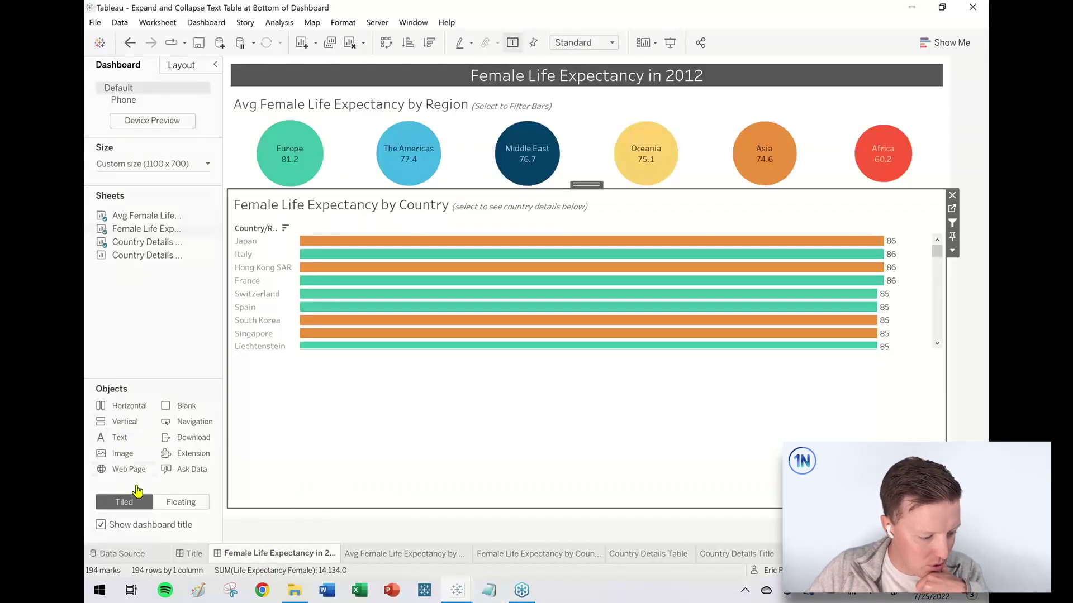
{"action": "left_click_drag", "start_coordinate": [154, 263], "coordinate": [471, 493]}
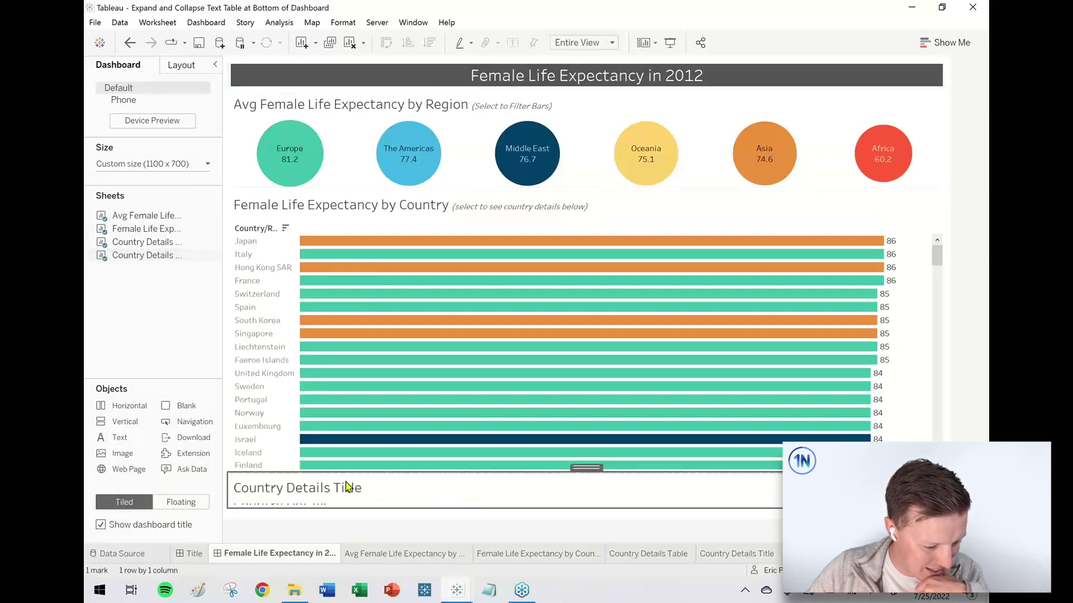
{"action": "right_click", "coordinate": [307, 491]}
{"action": "left_click", "coordinate": [334, 522]}
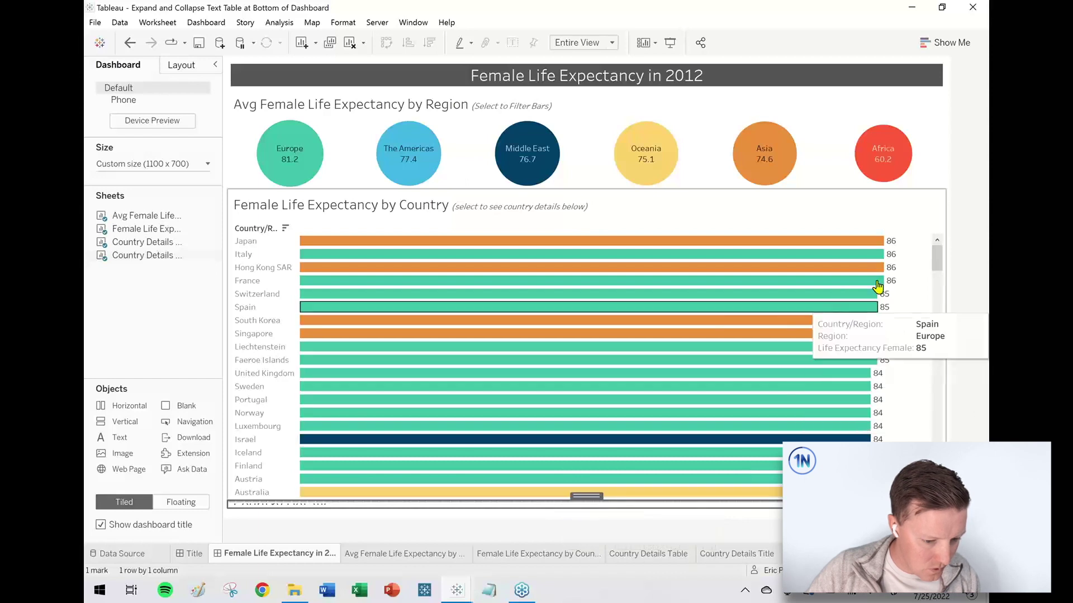
- Review the Bars to Text Table Filter action, keeping Country Details Table and Country Details Title as its target sheets
{"action": "left_click", "coordinate": [223, 23]}
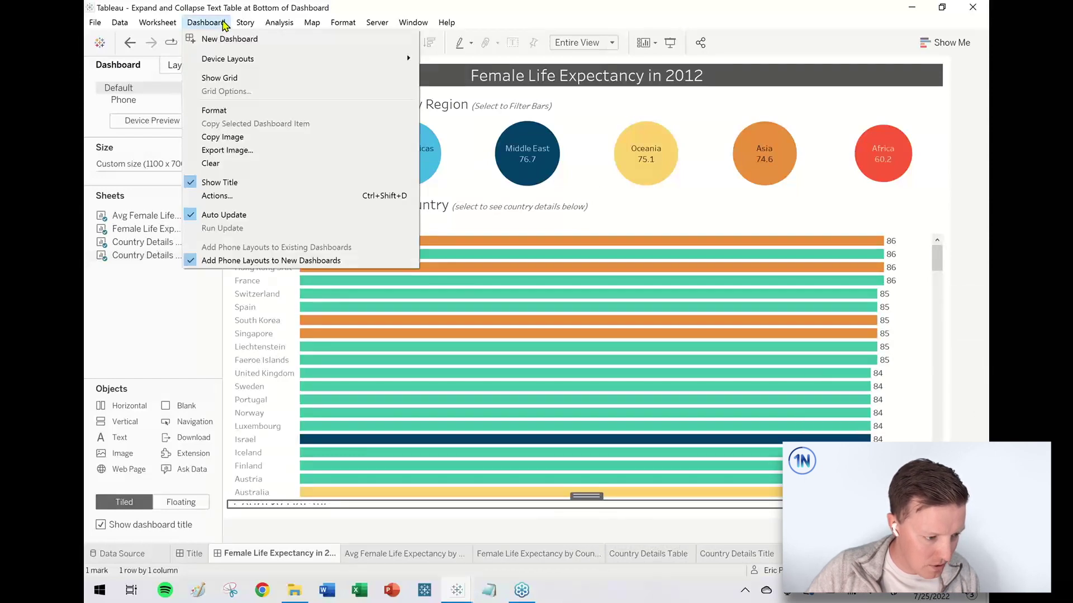
{"action": "left_click", "coordinate": [259, 196]}
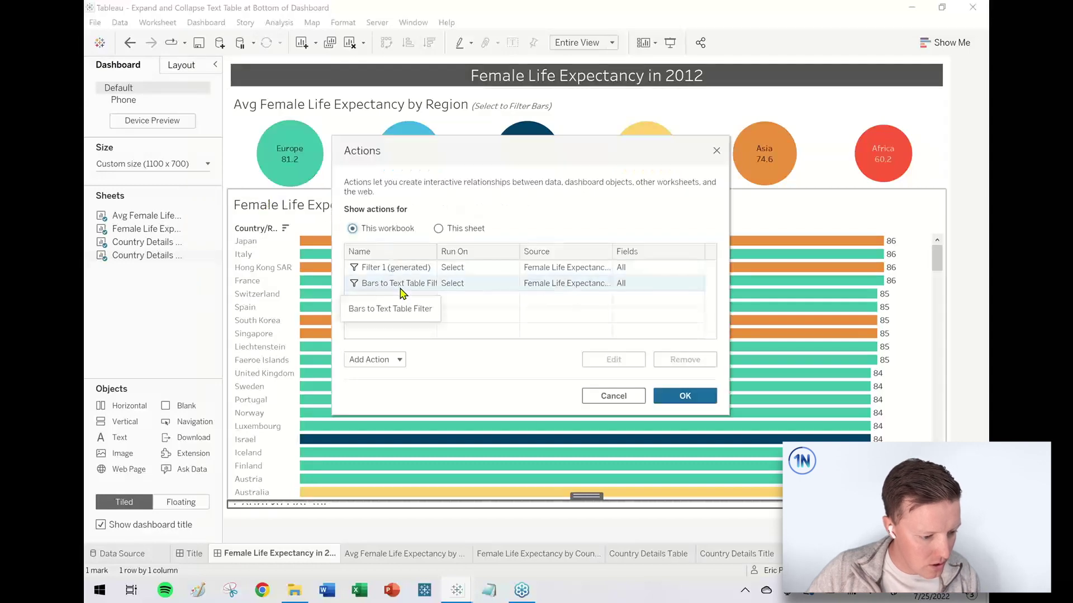
{"action": "left_click", "coordinate": [400, 287]}
{"action": "left_click", "coordinate": [613, 363]}
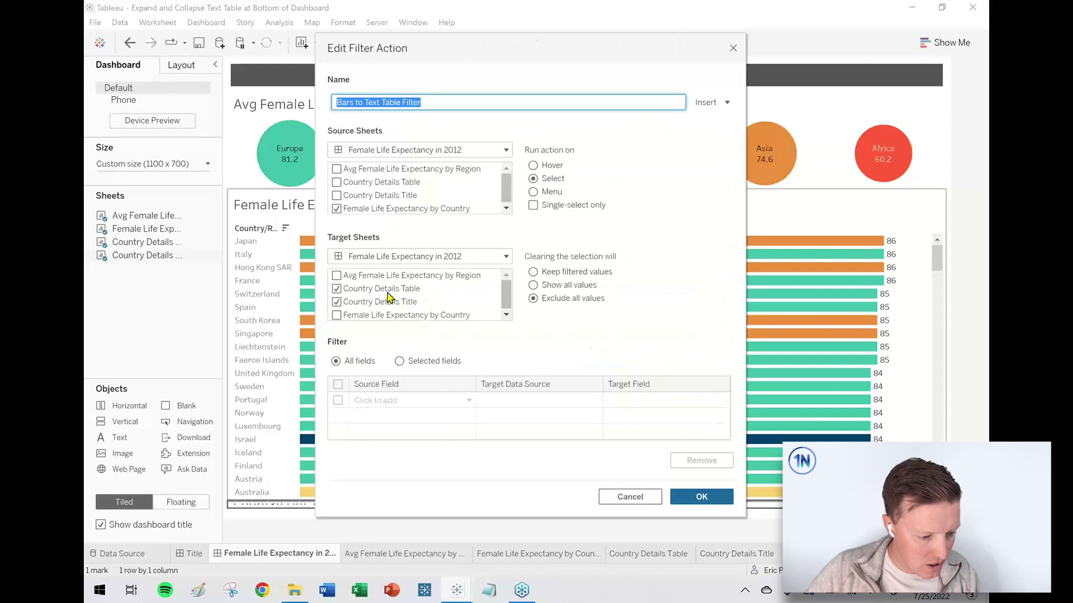
{"action": "left_click", "coordinate": [394, 301]}
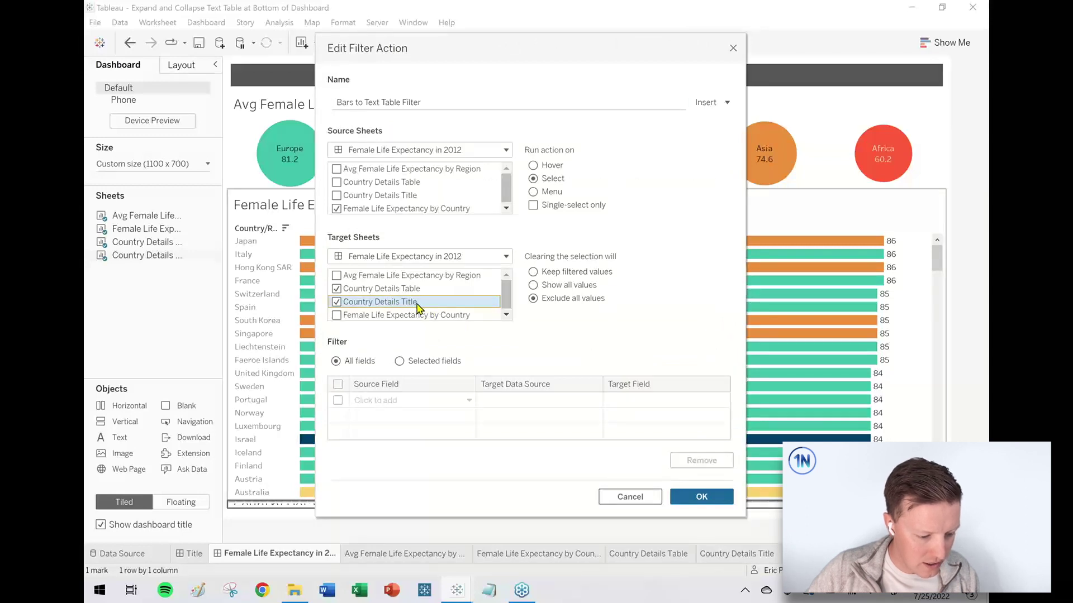
{"action": "left_click", "coordinate": [423, 291]}
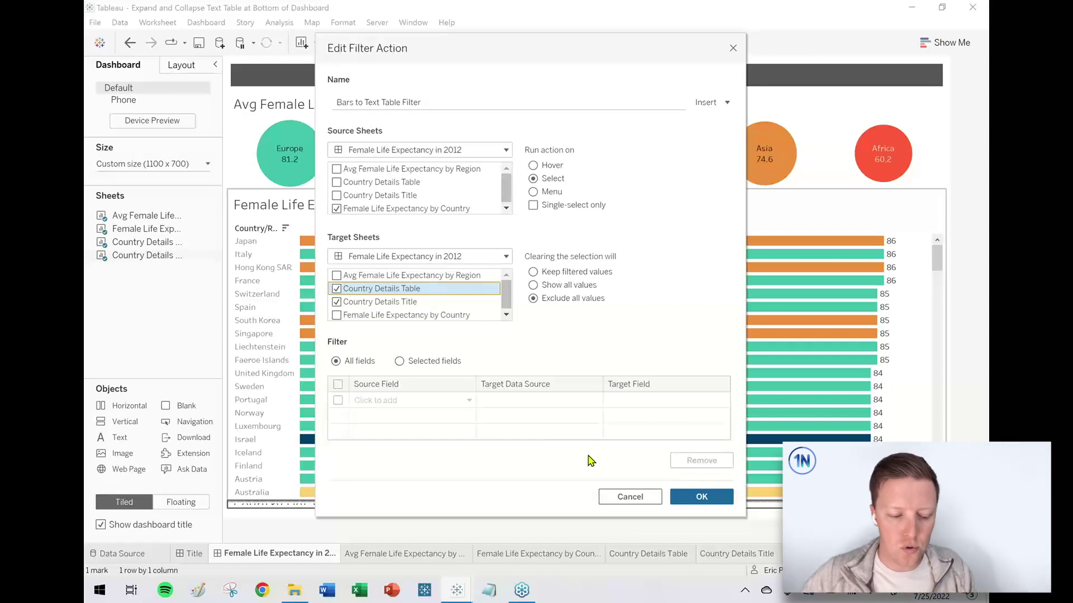
{"action": "left_click", "coordinate": [698, 498]}
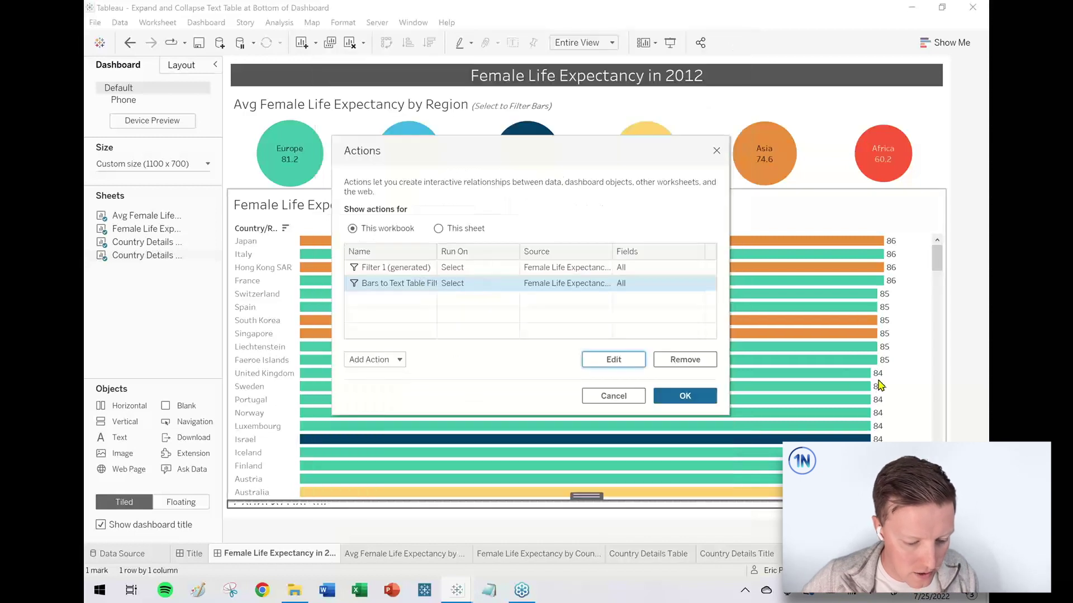
{"action": "left_click", "coordinate": [691, 399]}
- Test the filter action on the dashboard by selecting and clearing the Canada bar
{"action": "scroll", "coordinate": [880, 313], "scroll_direction": "down", "scroll_amount": 5}
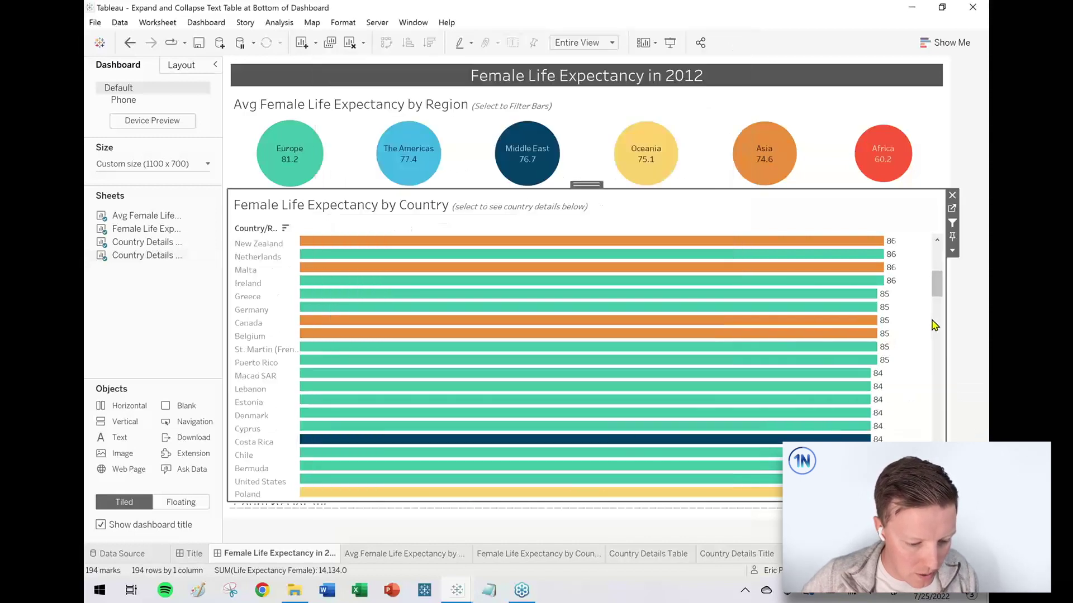
{"action": "left_click", "coordinate": [829, 330]}
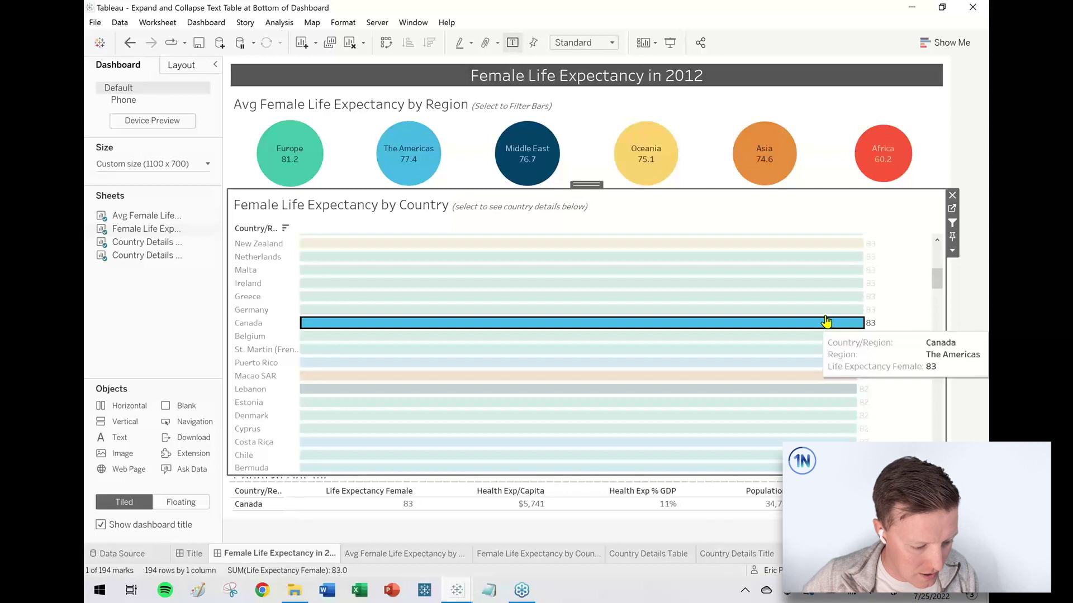
{"action": "left_click", "coordinate": [828, 327]}
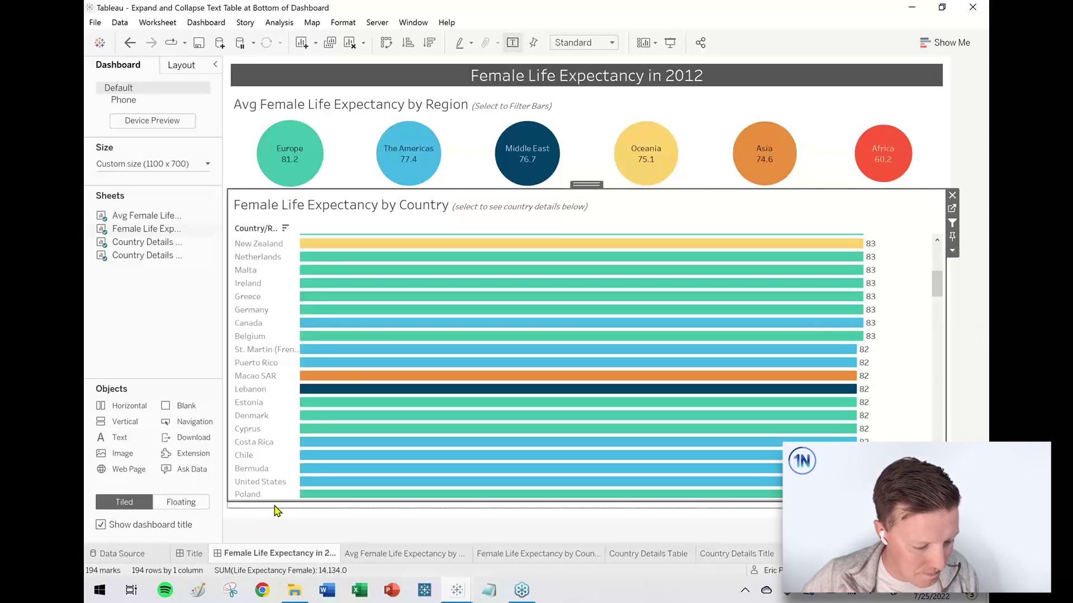
- Try enlarging the Country Details Title area below the bar chart, testing it by selecting and clearing the Netherlands bar
{"action": "left_click_drag", "start_coordinate": [278, 501], "coordinate": [281, 487]}
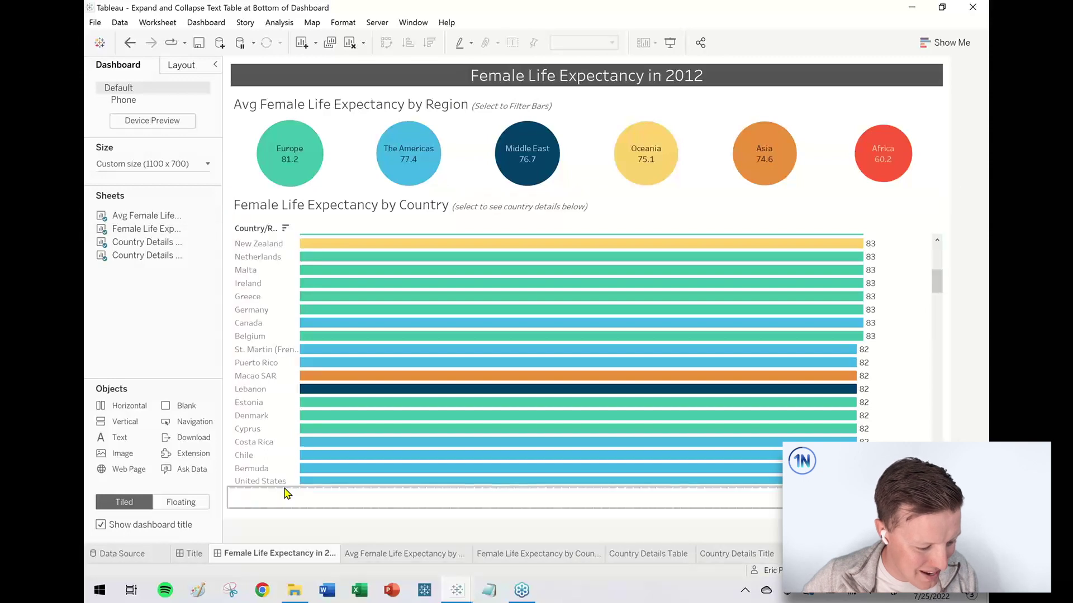
{"action": "left_click", "coordinate": [862, 257]}
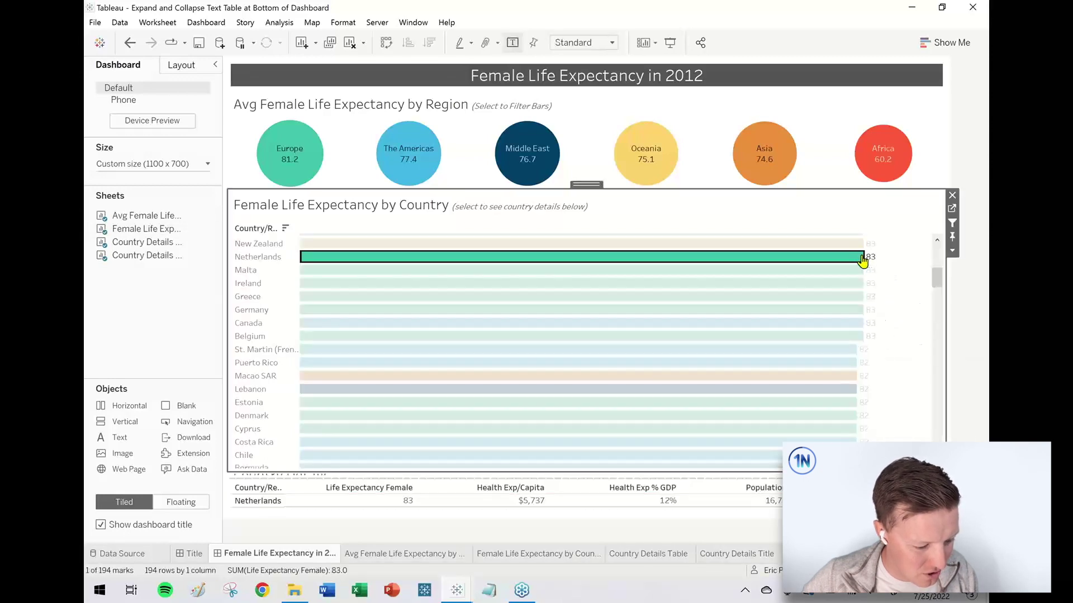
{"action": "left_click", "coordinate": [862, 257]}
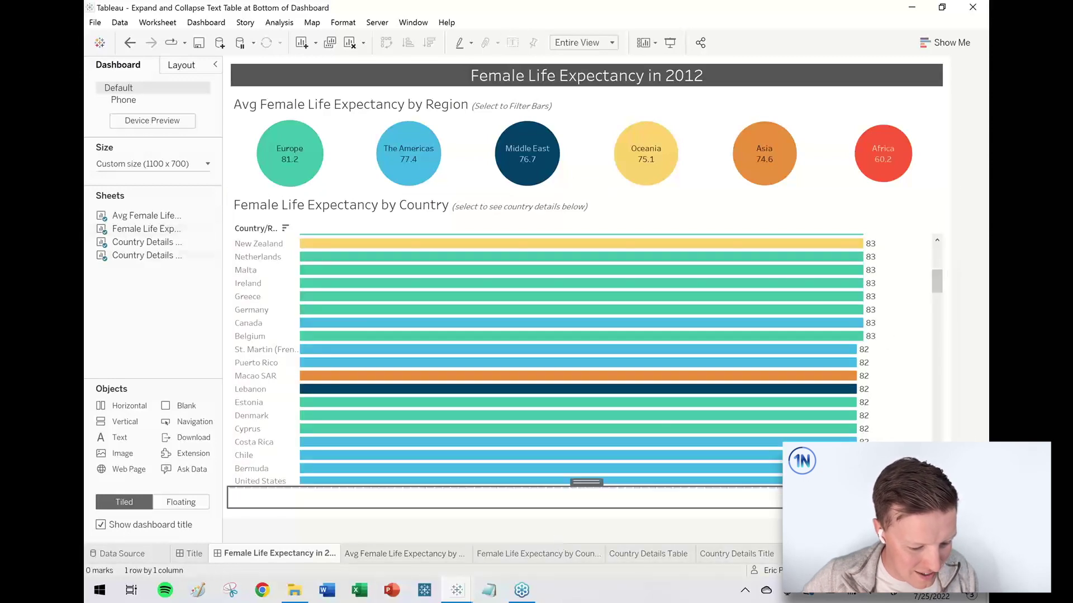
{"action": "left_click", "coordinate": [925, 365]}
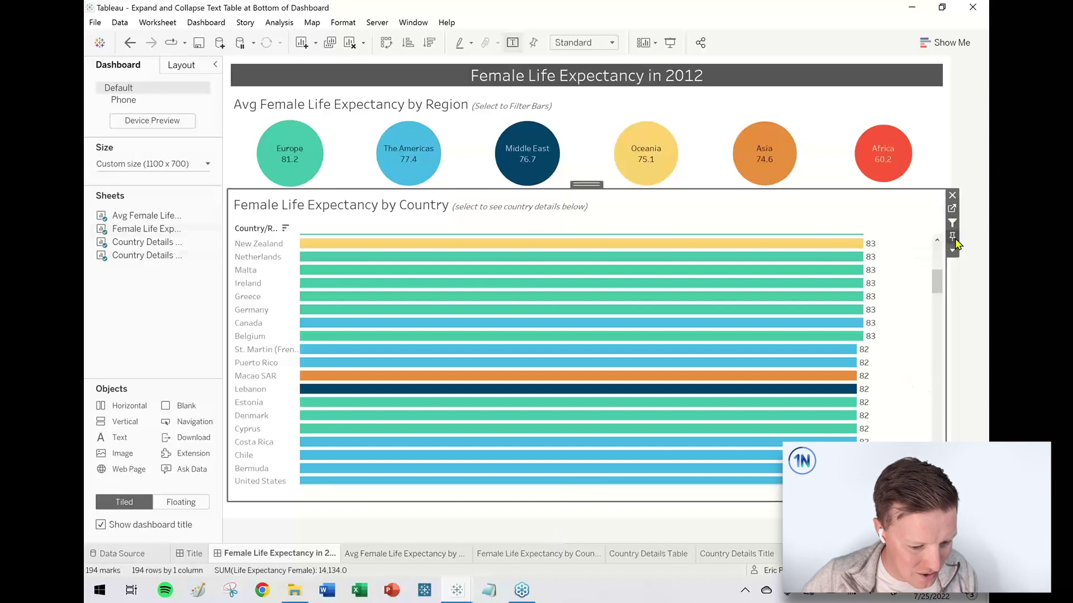
- Place the Country Details Text field on rows in the Country Details Title sheet and test it with the dashboard's New Zealand bar
{"action": "left_click", "coordinate": [733, 554]}
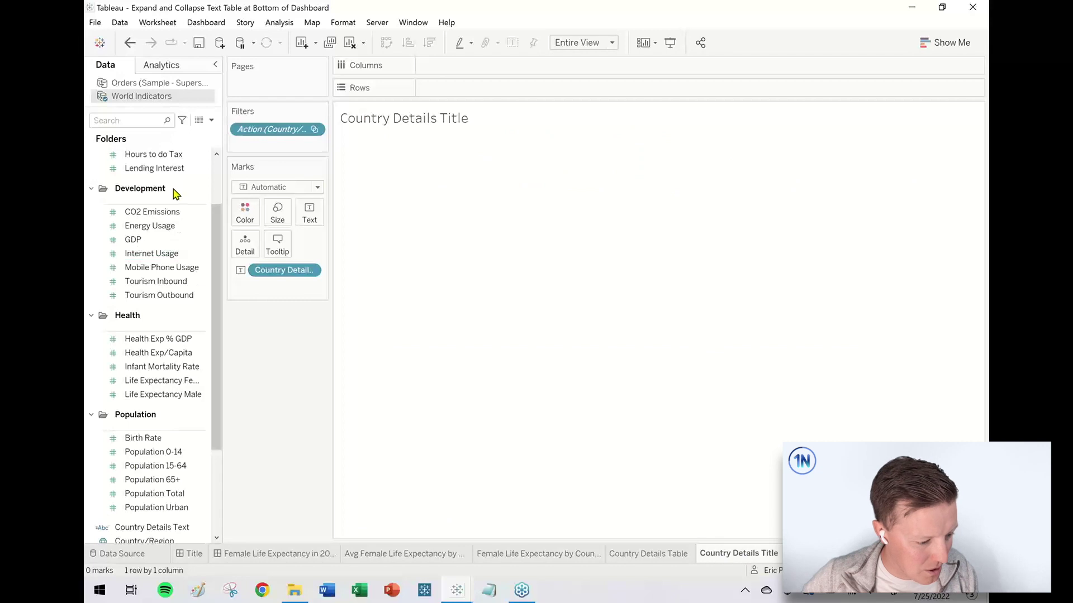
{"action": "left_click_drag", "start_coordinate": [215, 235], "coordinate": [216, 349]}
{"action": "left_click", "coordinate": [146, 414]}
{"action": "left_click_drag", "start_coordinate": [147, 400], "coordinate": [521, 91]}
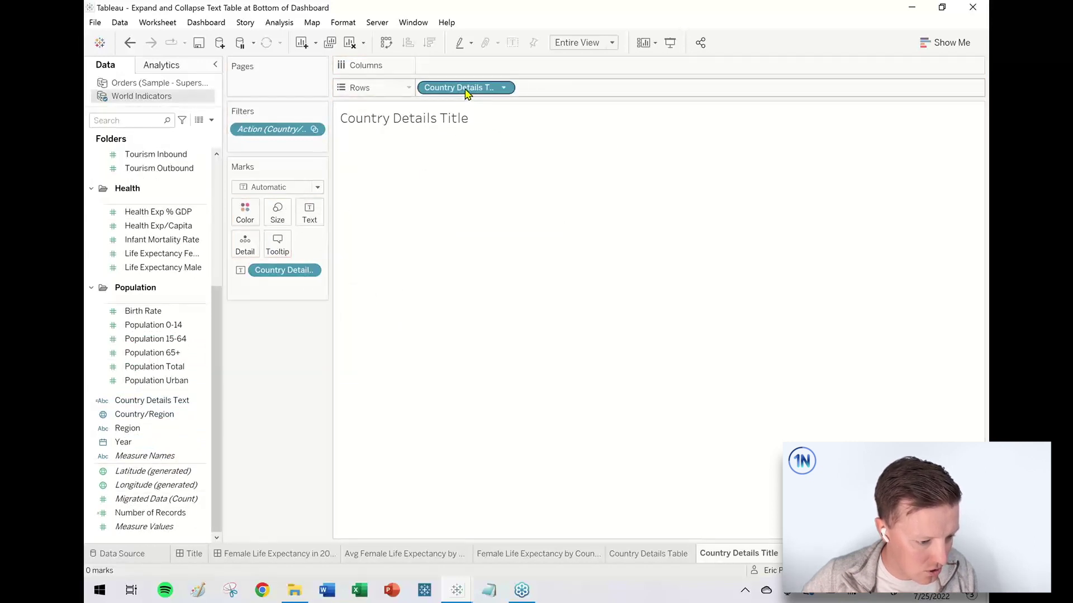
{"action": "left_click", "coordinate": [298, 555]}
{"action": "left_click", "coordinate": [830, 250]}
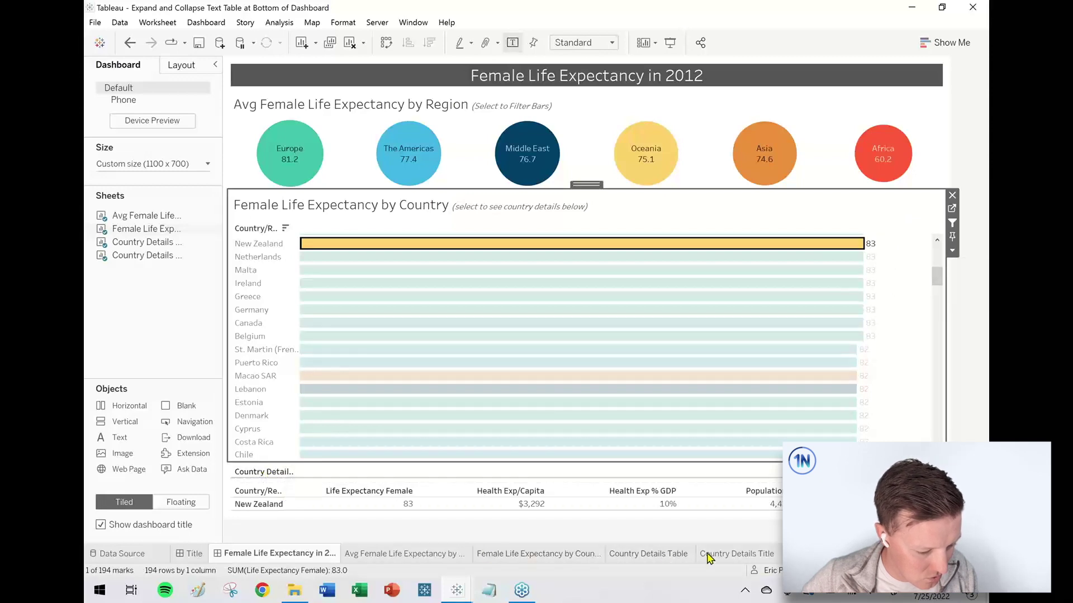
- Try hiding the field labels for rows on the Country Details Title sheet with a dashboard check, and undo that change
{"action": "left_click", "coordinate": [738, 554]}
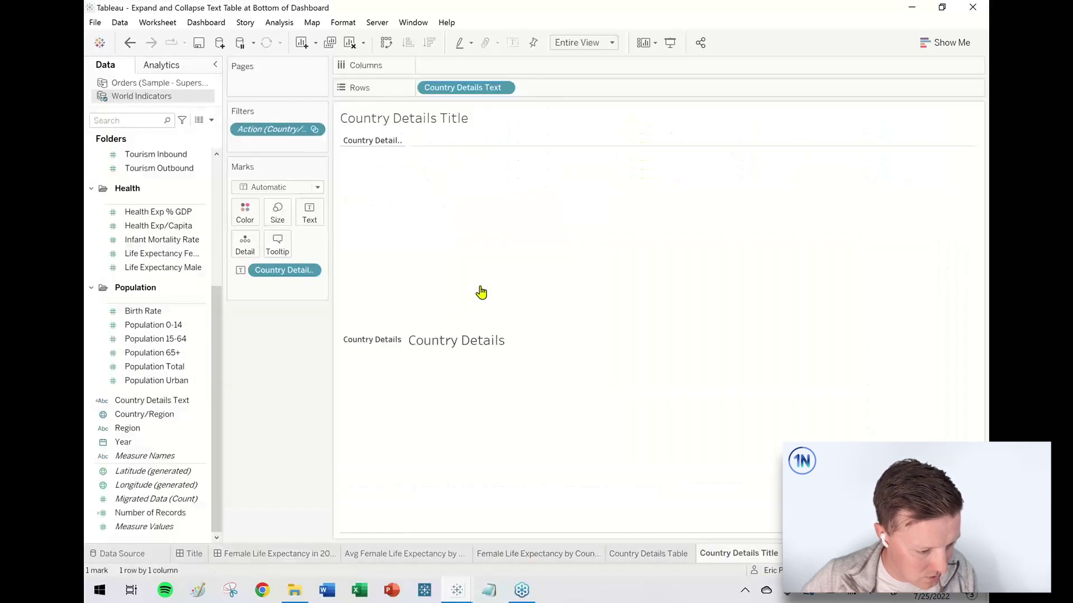
{"action": "right_click", "coordinate": [374, 145]}
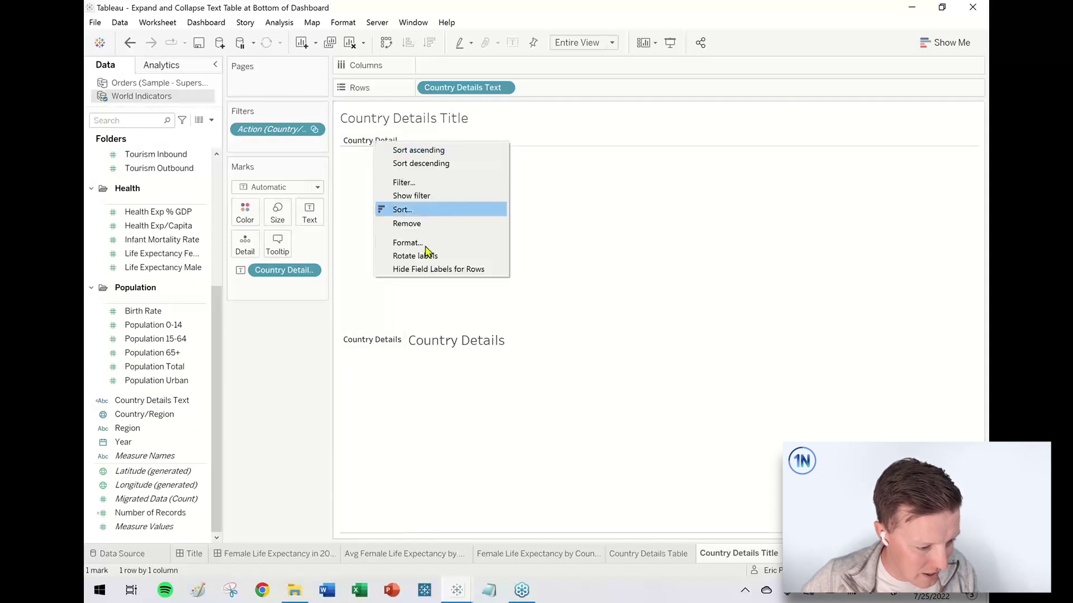
{"action": "left_click", "coordinate": [433, 271]}
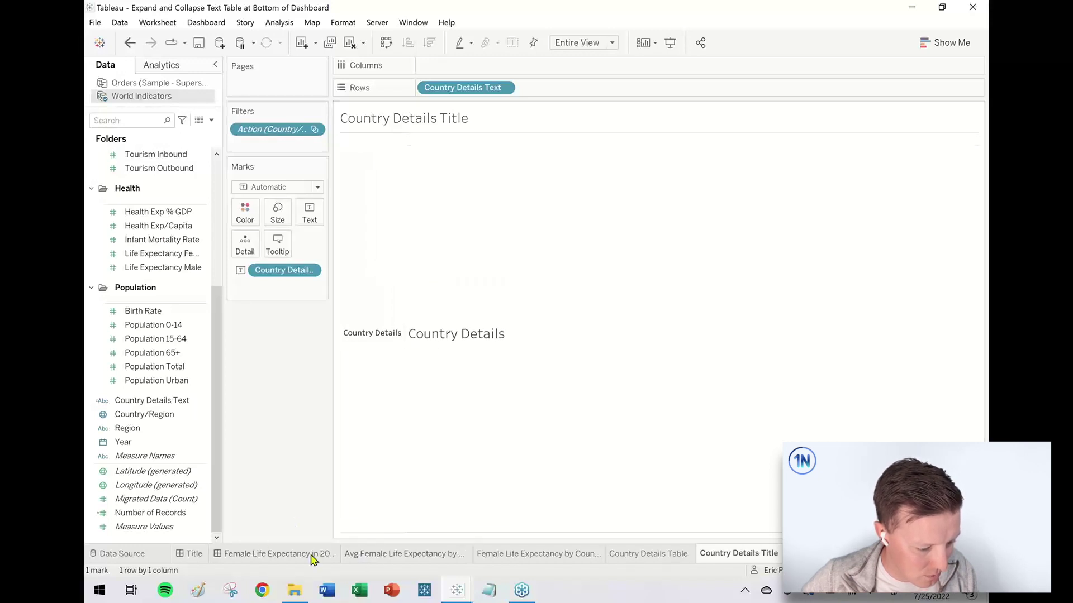
{"action": "left_click", "coordinate": [312, 555]}
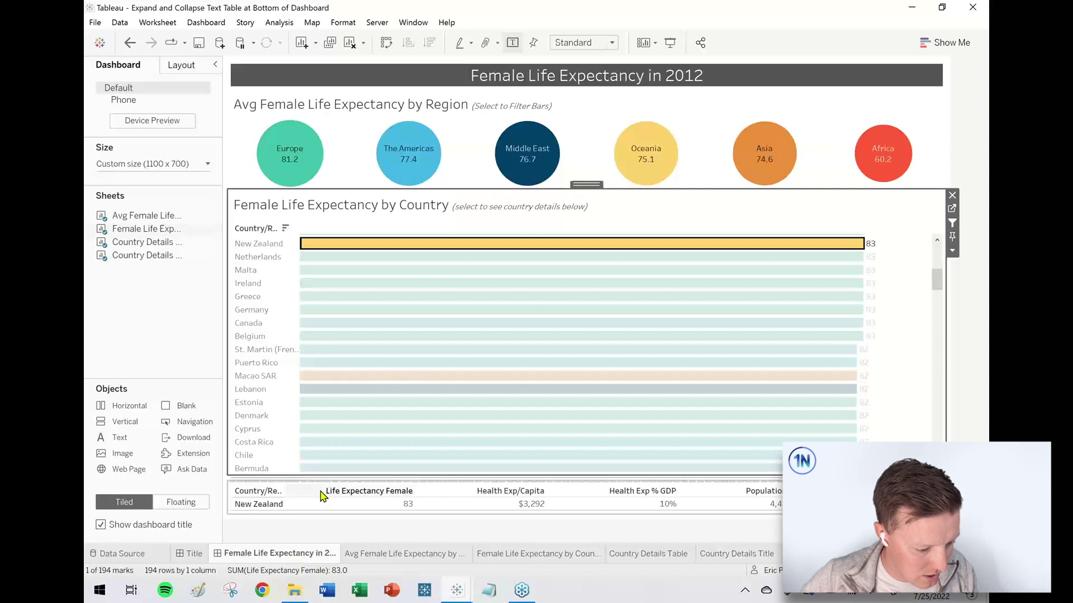
{"action": "left_click", "coordinate": [740, 554]}
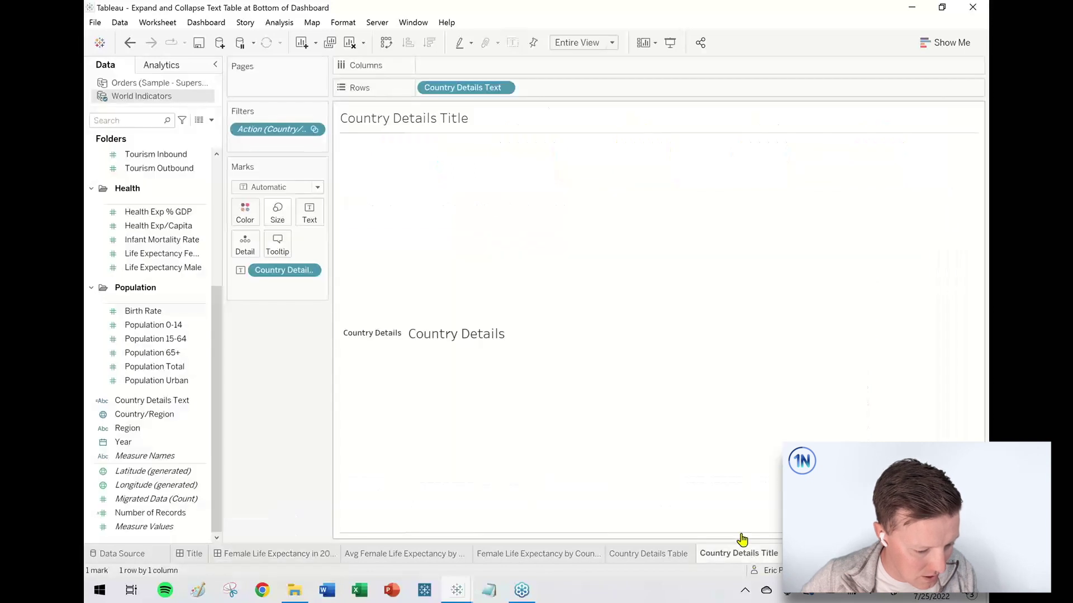
{"action": "left_click", "coordinate": [130, 43]}
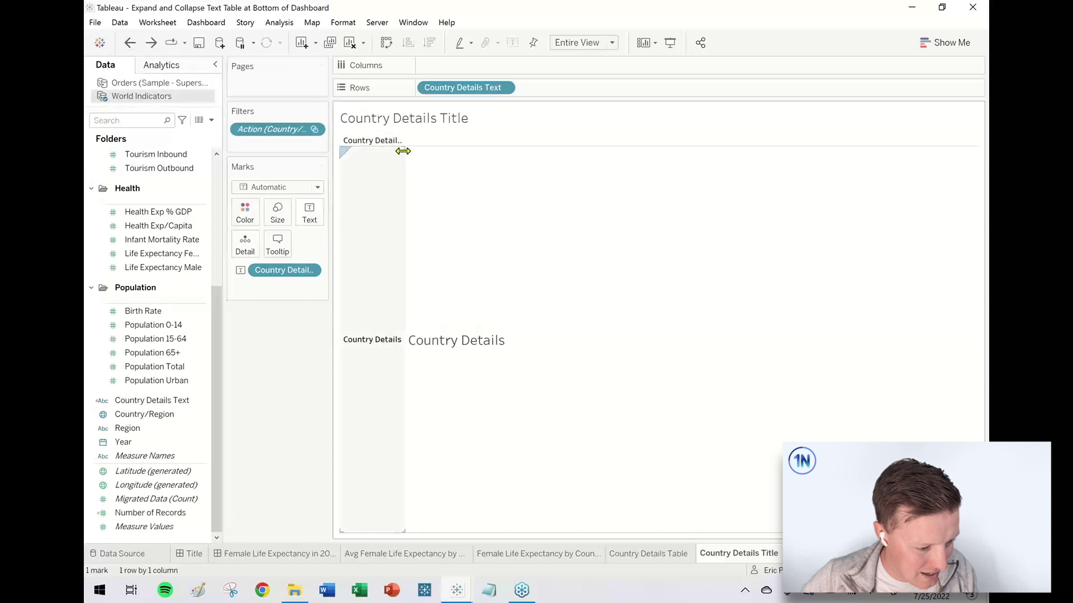
- Set the default field label font size to 15 on the Country Details Title sheet and widen the row header to fit Country Details Text
{"action": "right_click", "coordinate": [383, 140]}
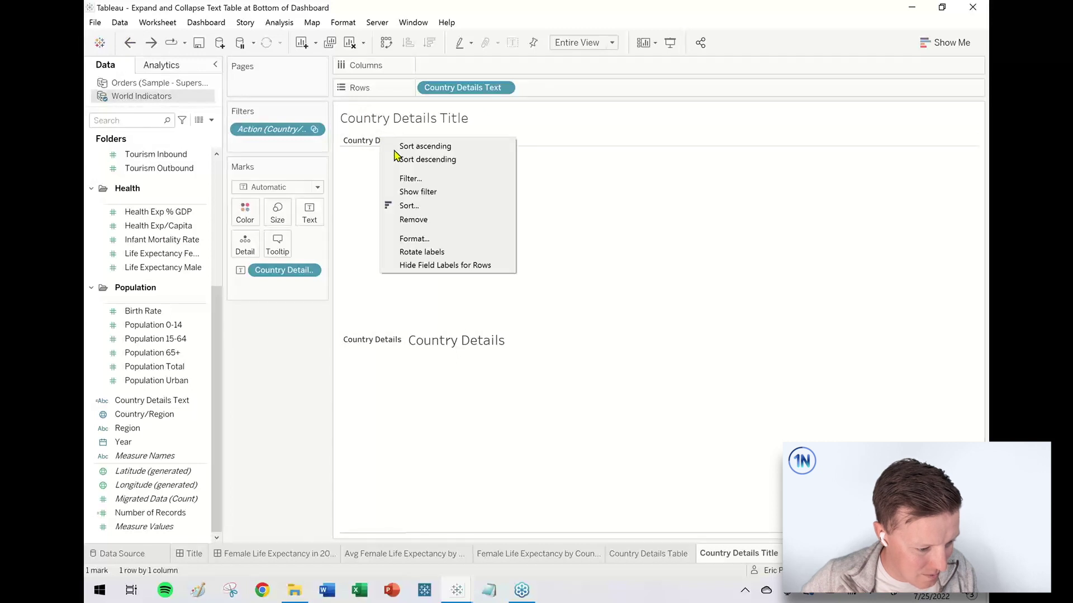
{"action": "left_click", "coordinate": [440, 239]}
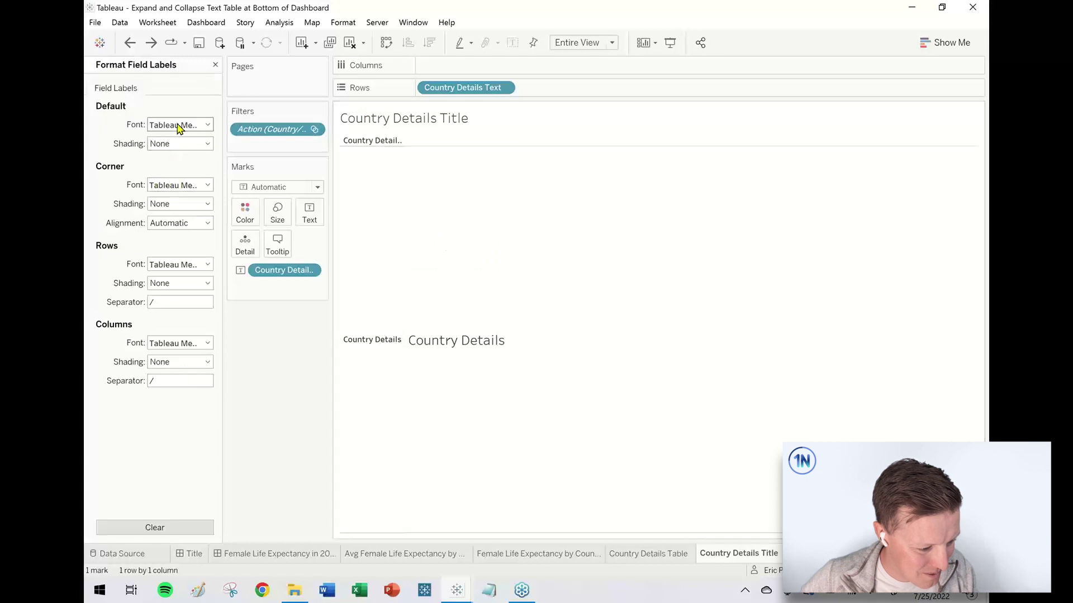
{"action": "left_click", "coordinate": [178, 127]}
{"action": "left_click", "coordinate": [181, 162]}
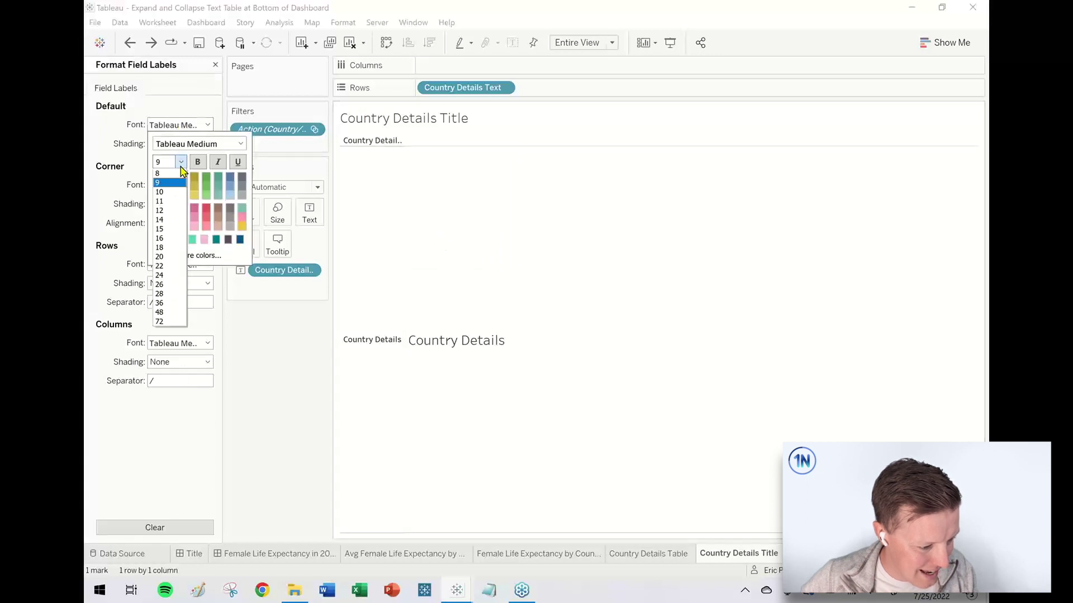
{"action": "left_click", "coordinate": [171, 231]}
{"action": "left_click_drag", "start_coordinate": [403, 167], "coordinate": [479, 180]}
{"action": "left_click", "coordinate": [215, 64]}
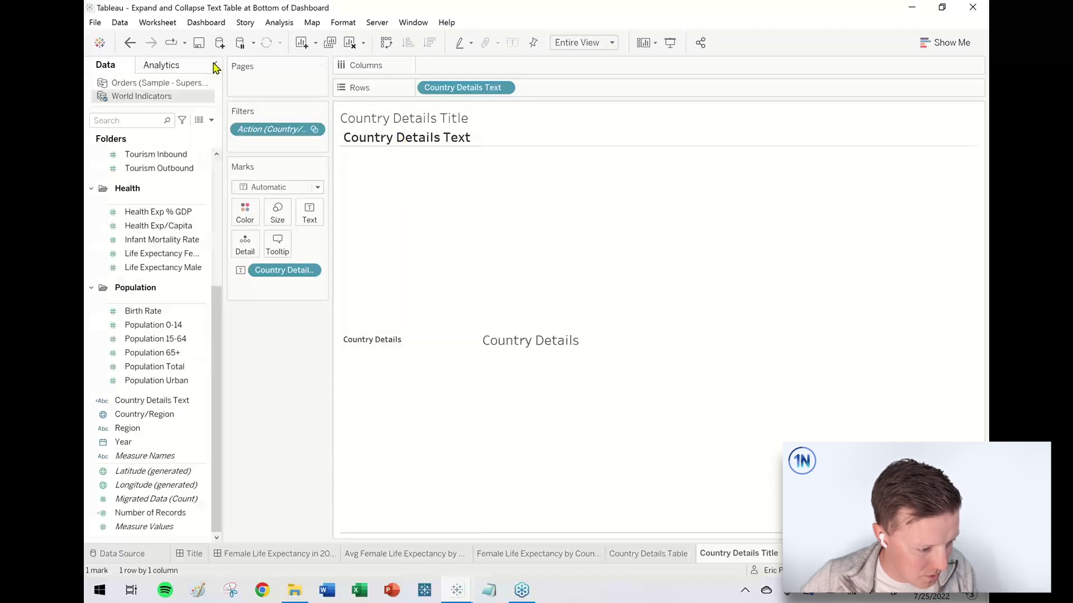
- Check the country details area on the dashboard by selecting the Japan, Italy, Hong Kong SAR and France bars together and clearing the selection
{"action": "left_click", "coordinate": [294, 553]}
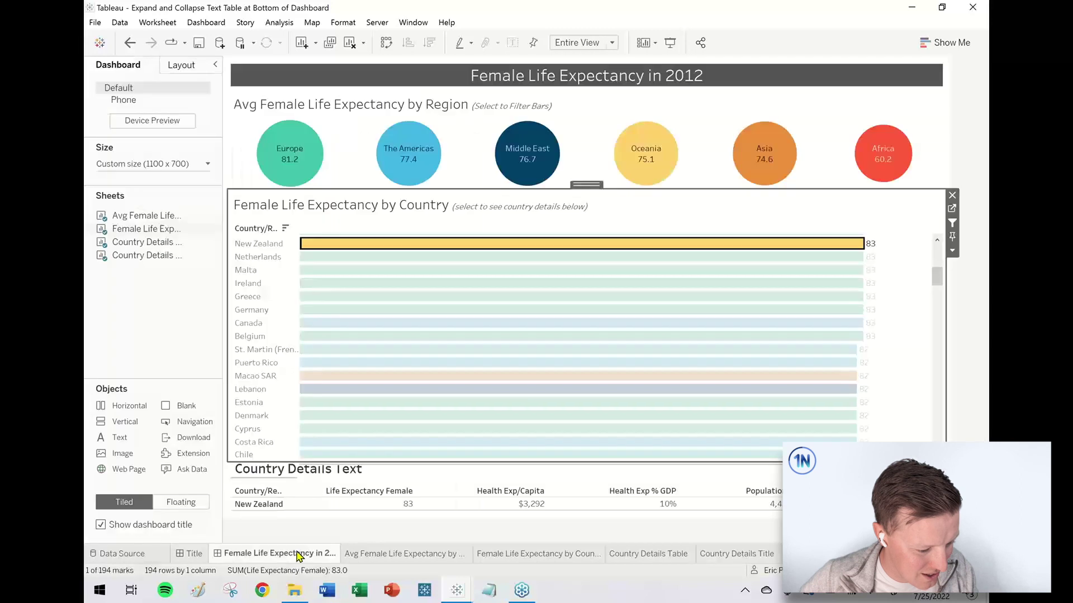
{"action": "left_click", "coordinate": [182, 346]}
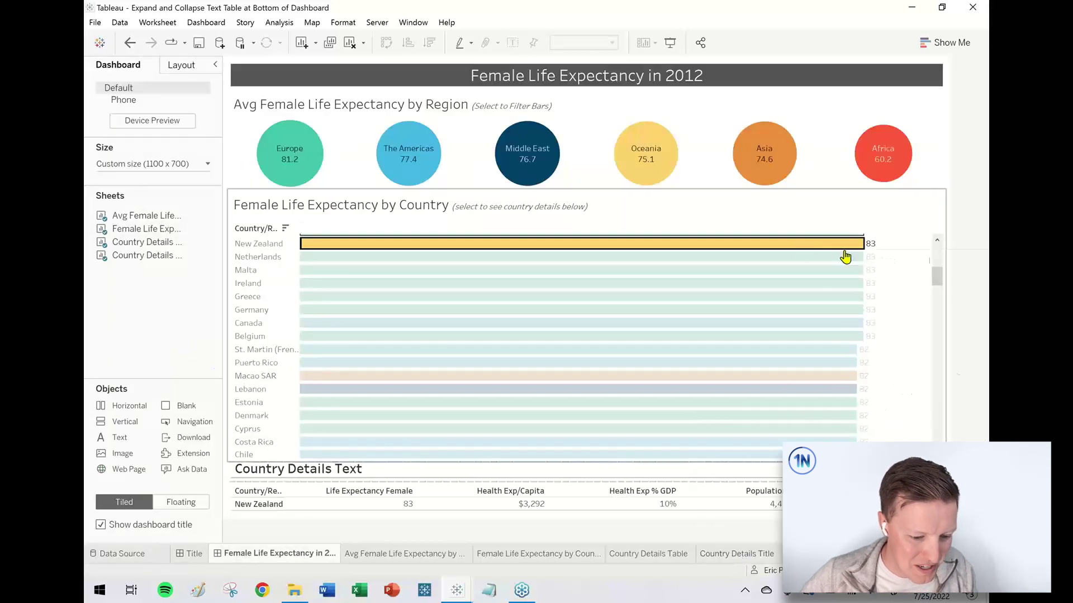
{"action": "left_click", "coordinate": [874, 258]}
{"action": "scroll", "coordinate": [934, 287], "scroll_direction": "up", "scroll_amount": 10}
{"action": "left_click_drag", "start_coordinate": [840, 235], "coordinate": [906, 286]}
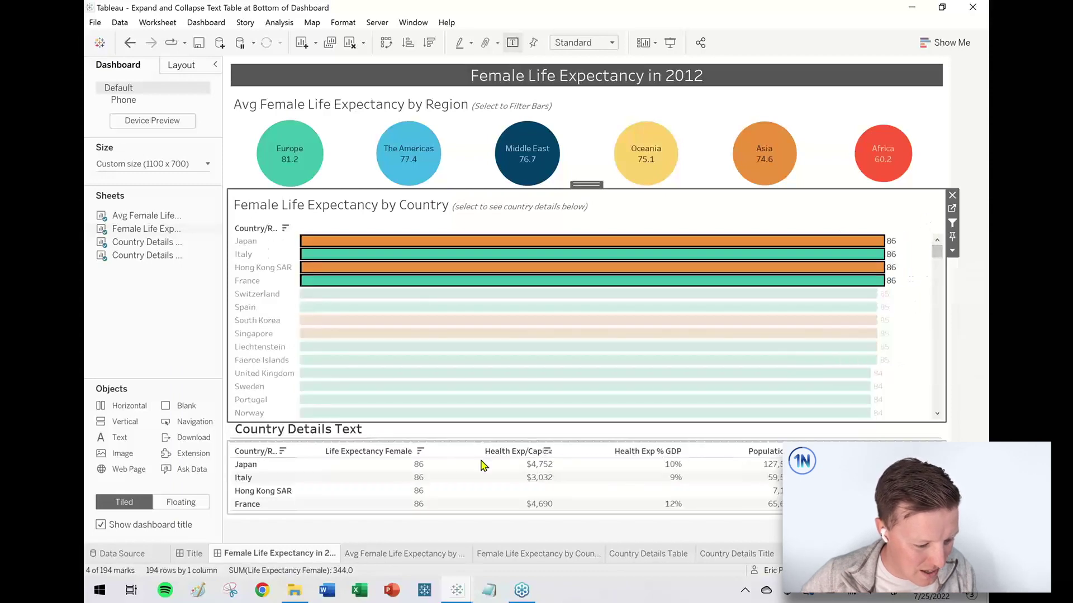
{"action": "left_click", "coordinate": [188, 341]}
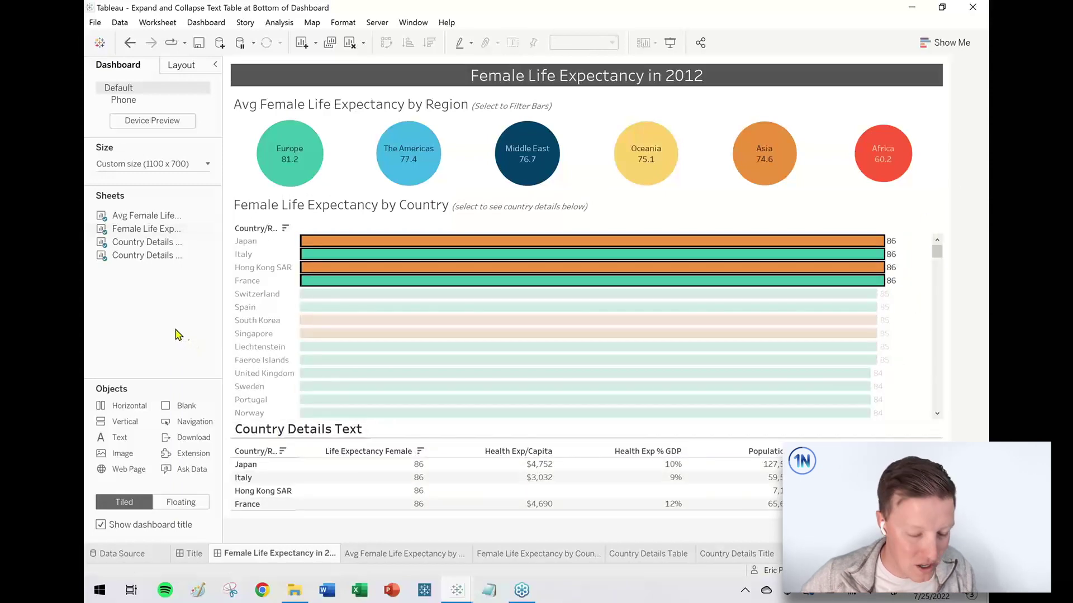
{"action": "left_click", "coordinate": [914, 275]}
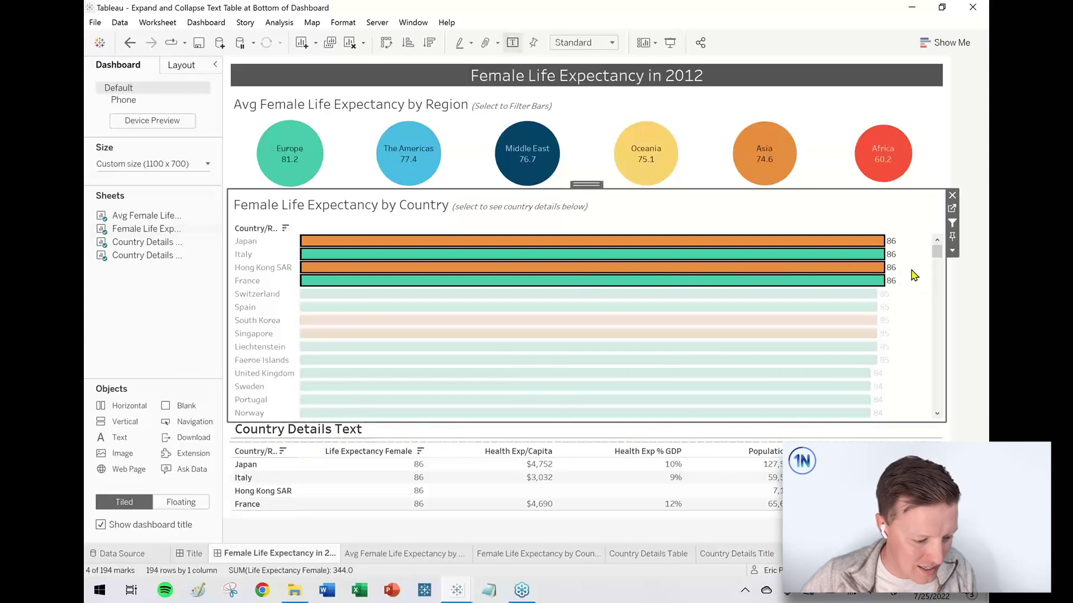
{"action": "left_click", "coordinate": [921, 305]}
- Edit the Country Details Text calculated field from the Country Details Title sheet, renaming it Country Details and reducing its formula to an empty string ""
{"action": "left_click", "coordinate": [754, 555]}
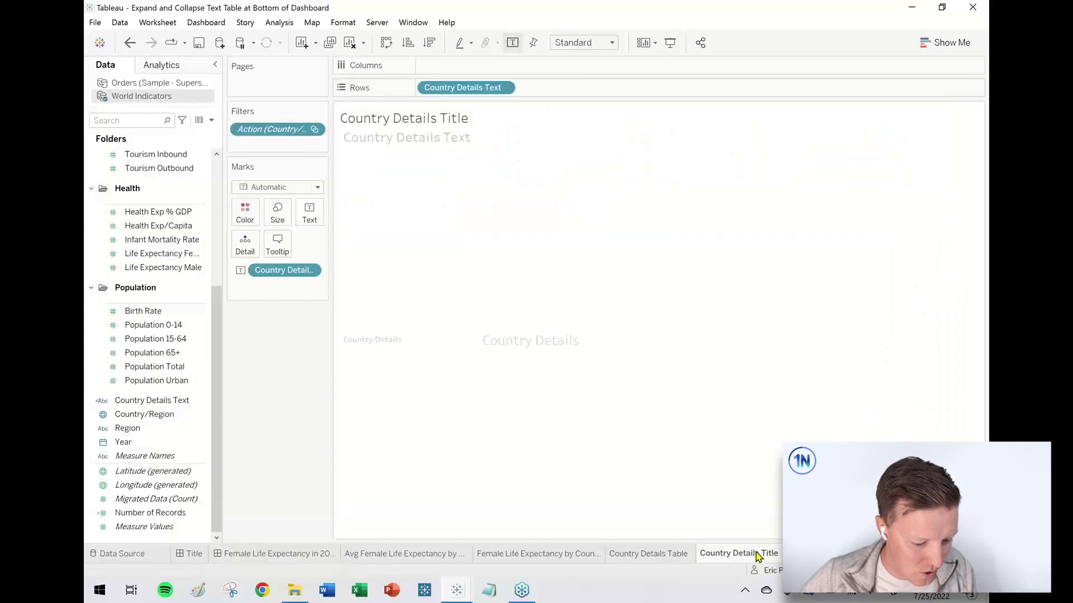
{"action": "right_click", "coordinate": [160, 404]}
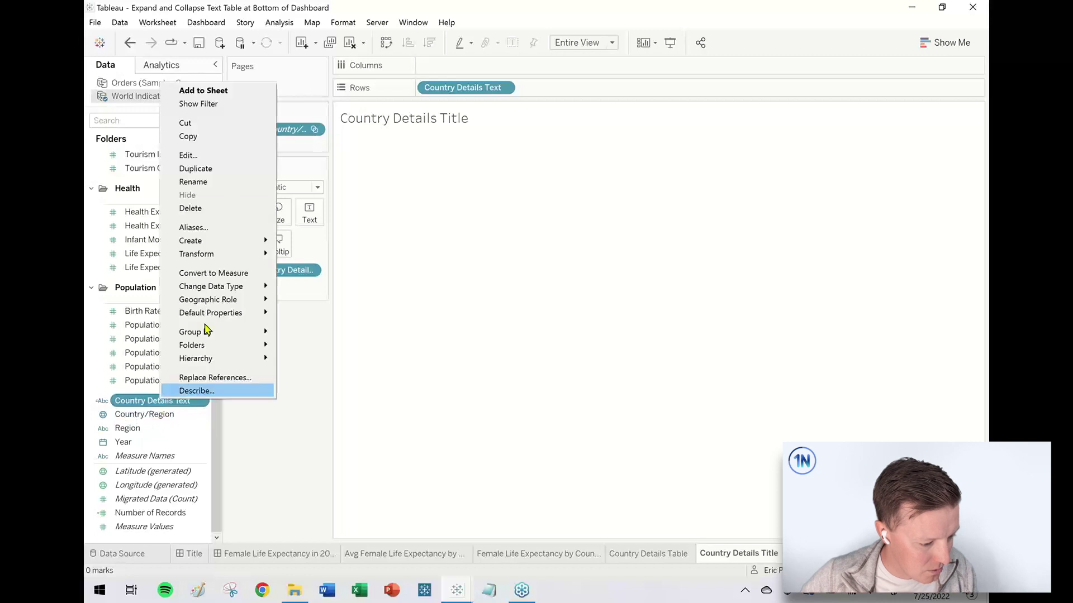
{"action": "left_click", "coordinate": [222, 161]}
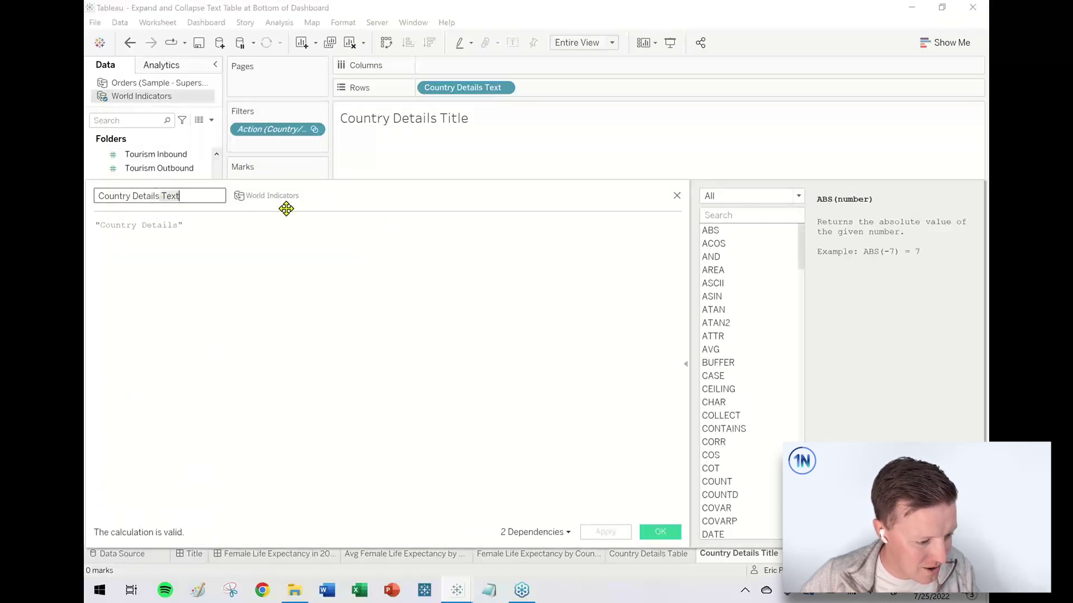
{"action": "key", "text": "BackSpace"}
{"action": "key", "text": "BackSpace"}
{"action": "key", "text": "BackSpace"}
{"action": "key", "text": "BackSpace"}
{"action": "key", "text": "BackSpace"}
{"action": "left_click_drag", "start_coordinate": [177, 226], "coordinate": [95, 229]}
{"action": "key", "text": "BackSpace"}
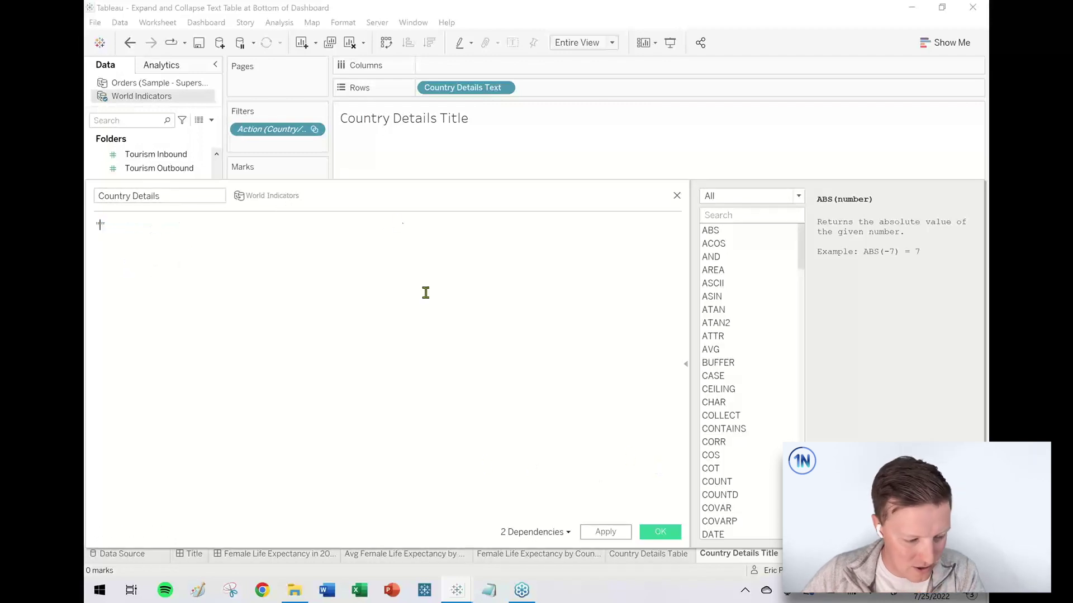
{"action": "left_click_drag", "start_coordinate": [393, 206], "coordinate": [587, 231]}
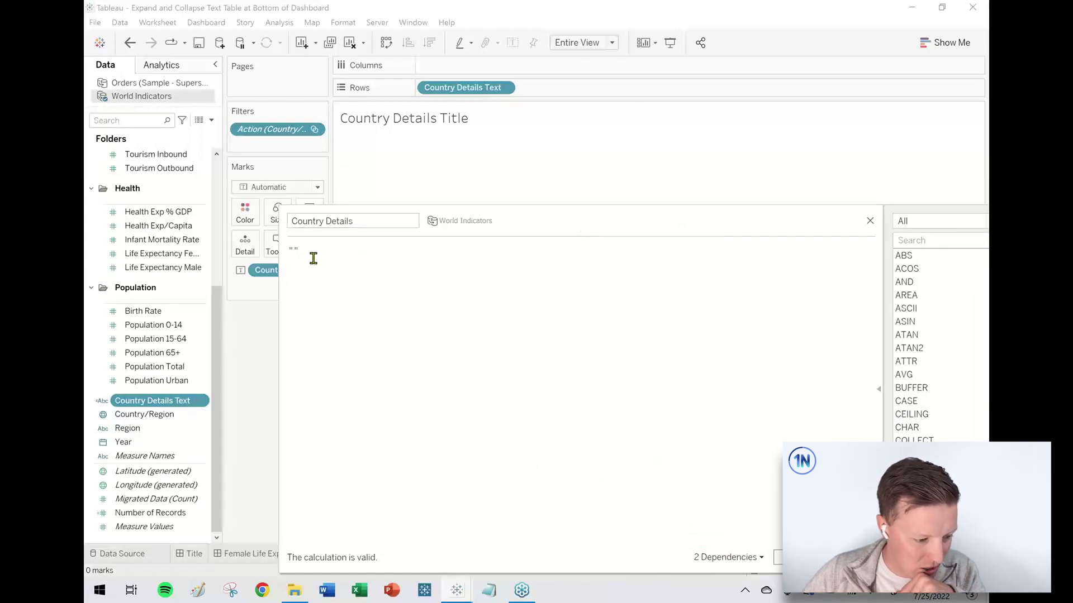
{"action": "left_click", "coordinate": [804, 557]}
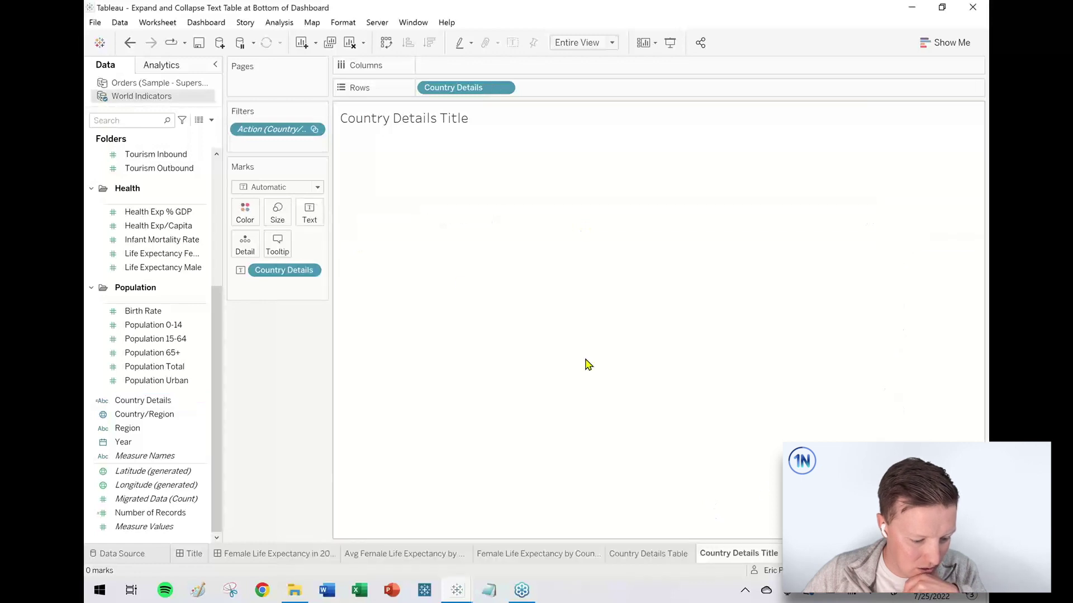
- Test the dashboard's country details area by selecting and clearing the Japan through France bars, and repeat with the France through Liechtenstein bars
{"action": "left_click", "coordinate": [273, 555]}
{"action": "left_click_drag", "start_coordinate": [905, 287], "coordinate": [844, 230]}
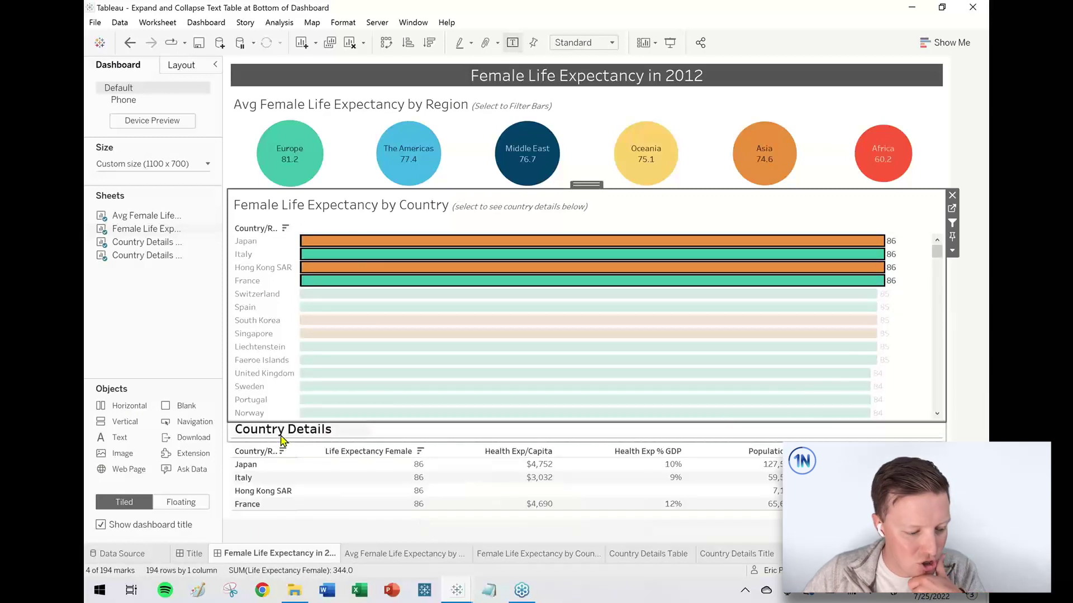
{"action": "left_click", "coordinate": [913, 268]}
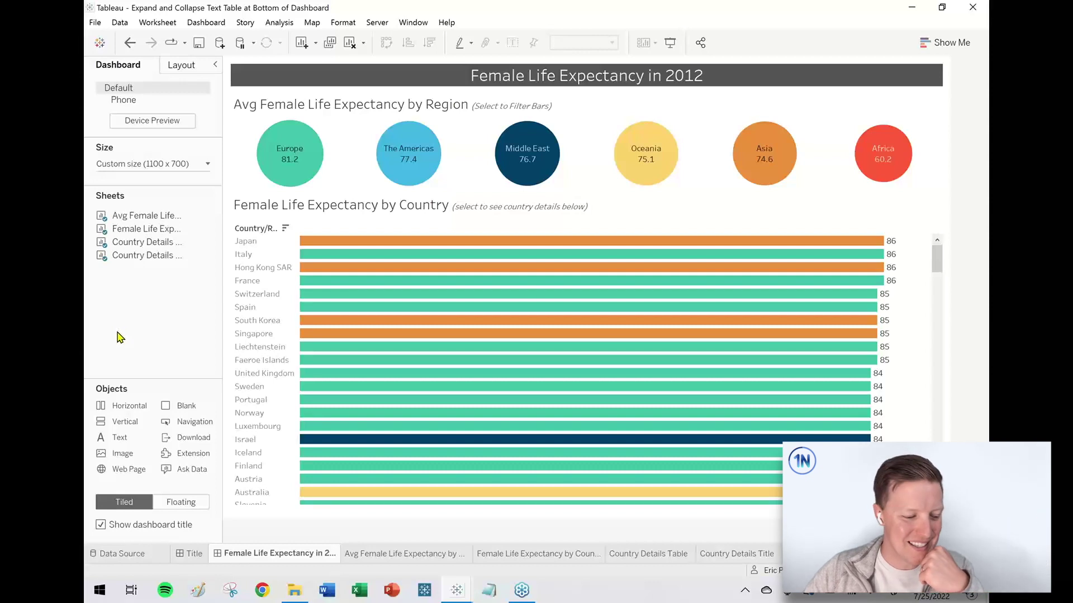
{"action": "mouse_move", "coordinate": [850, 289]}
{"action": "left_mouse_down"}
{"action": "mouse_move", "coordinate": [906, 350]}
{"action": "mouse_move", "coordinate": [843, 276]}
{"action": "mouse_move", "coordinate": [844, 286]}
{"action": "left_mouse_up"}
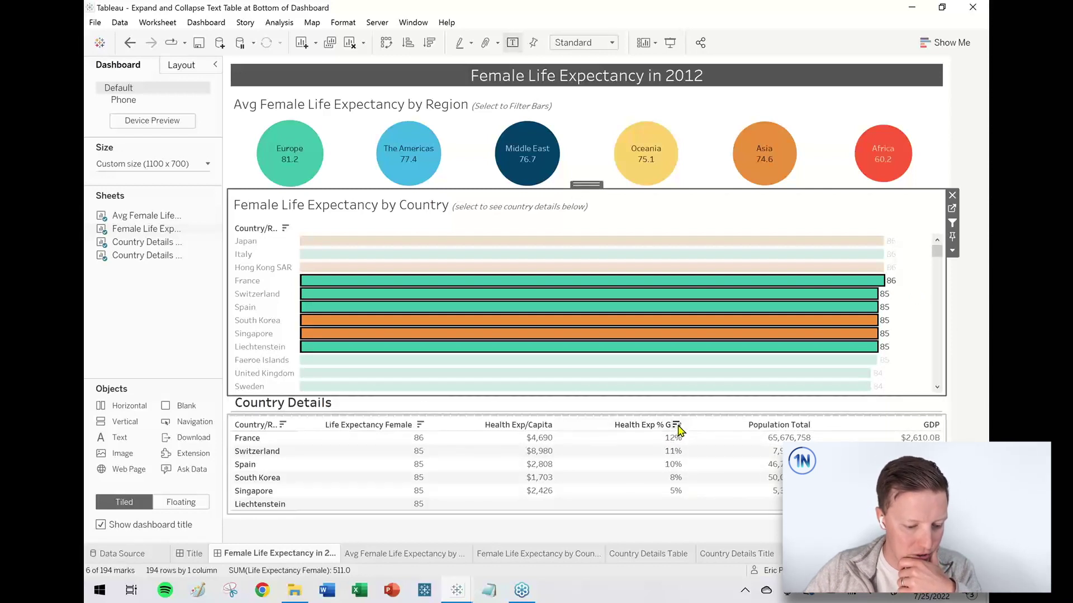
{"action": "left_click", "coordinate": [678, 429]}
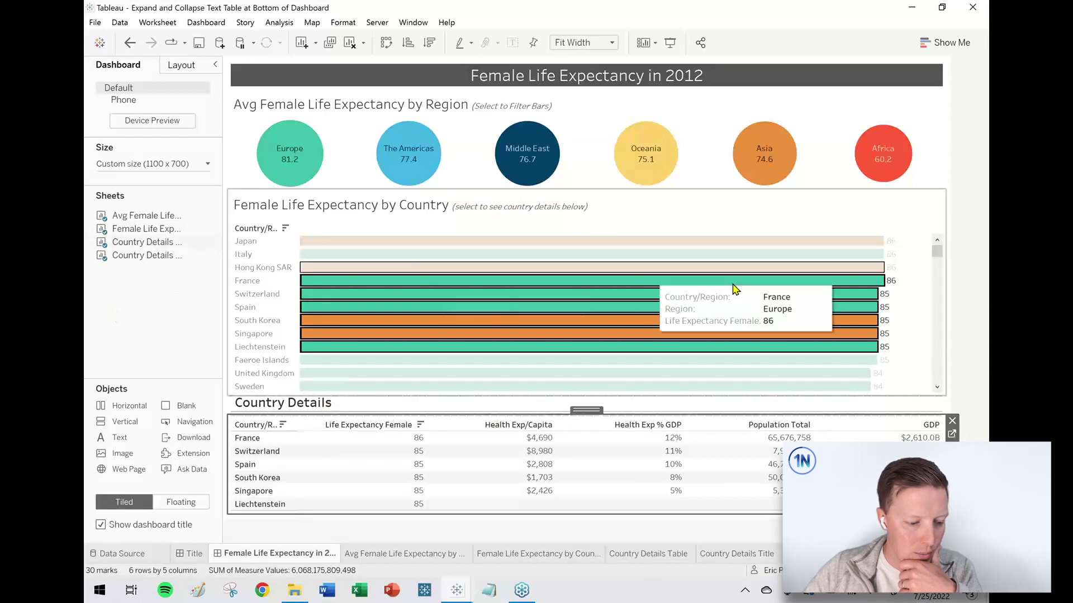
{"action": "left_click", "coordinate": [921, 302]}
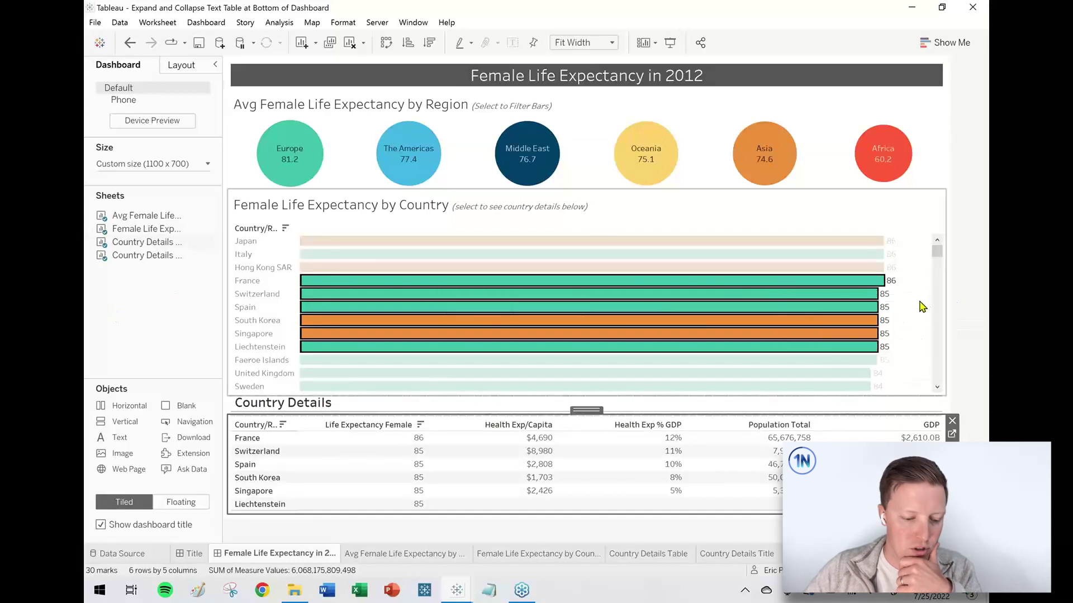